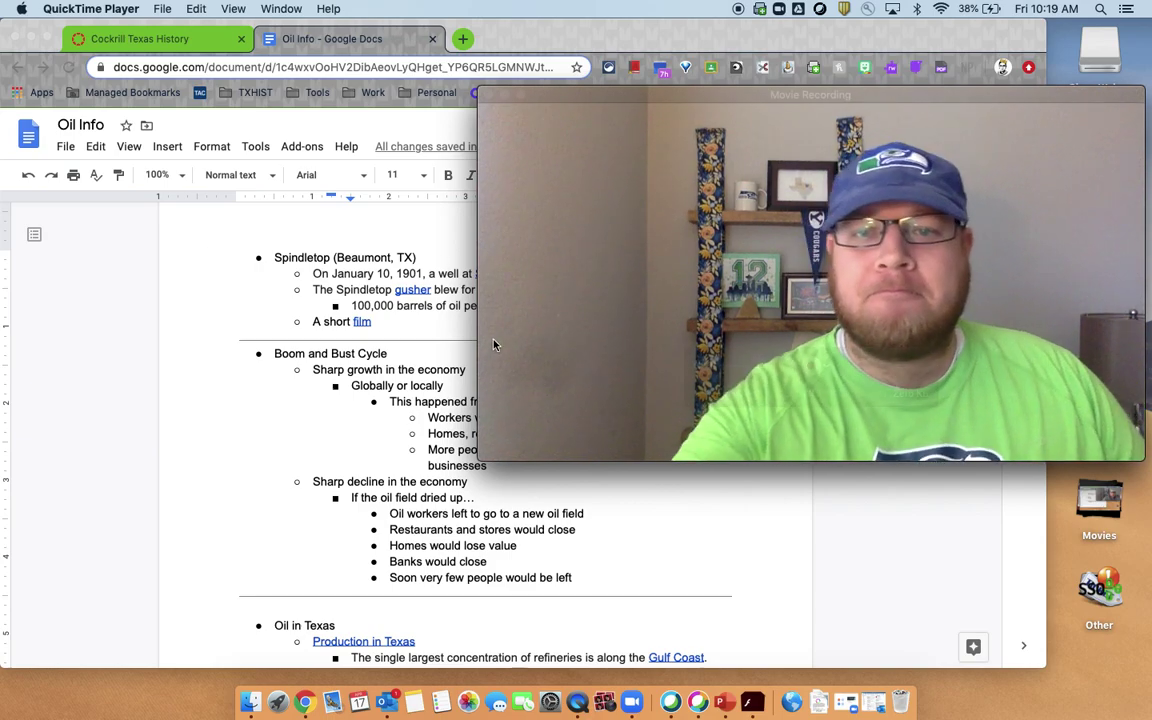
Step: Move the QuickTime webcam window up and right, then shrink it from its left edge
mouse_move(518, 88)
drag(602, 97, 609, 46)
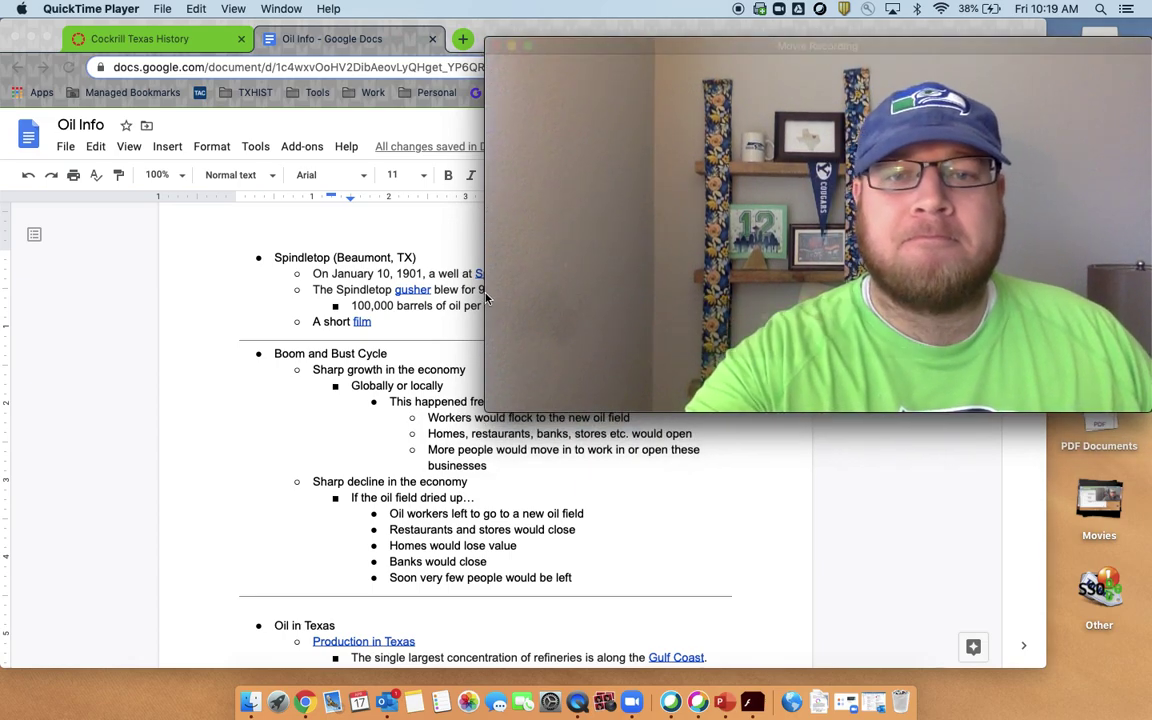
mouse_move(488, 289)
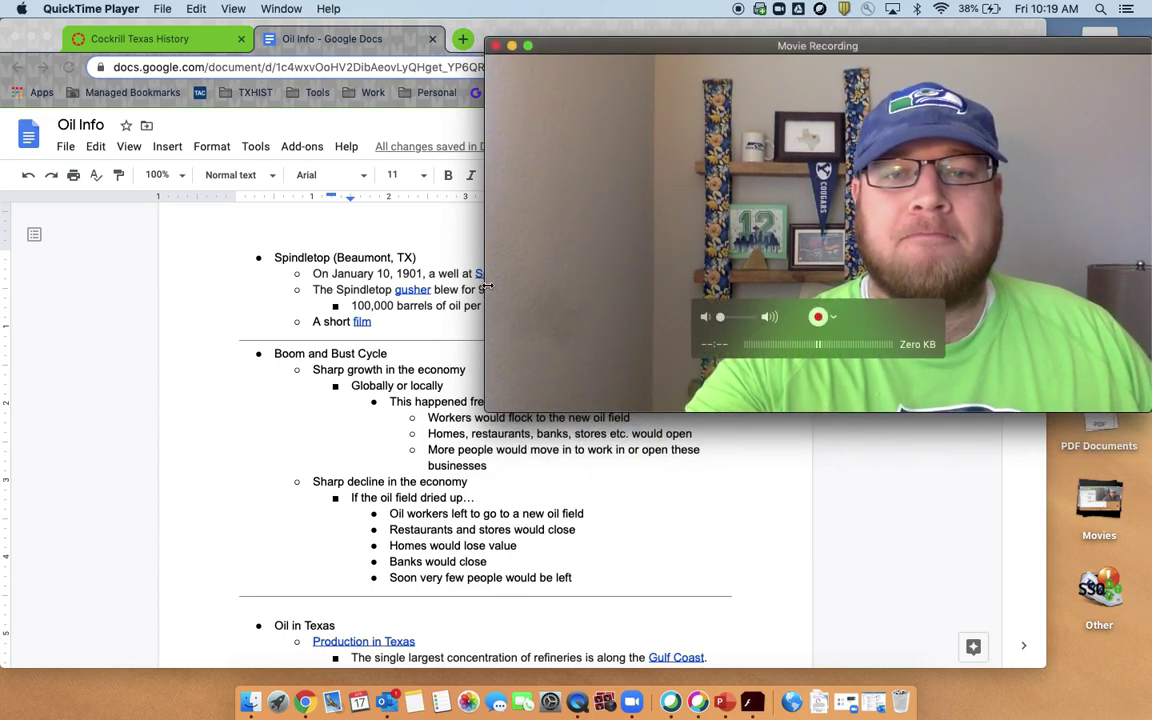
drag(487, 289, 716, 287)
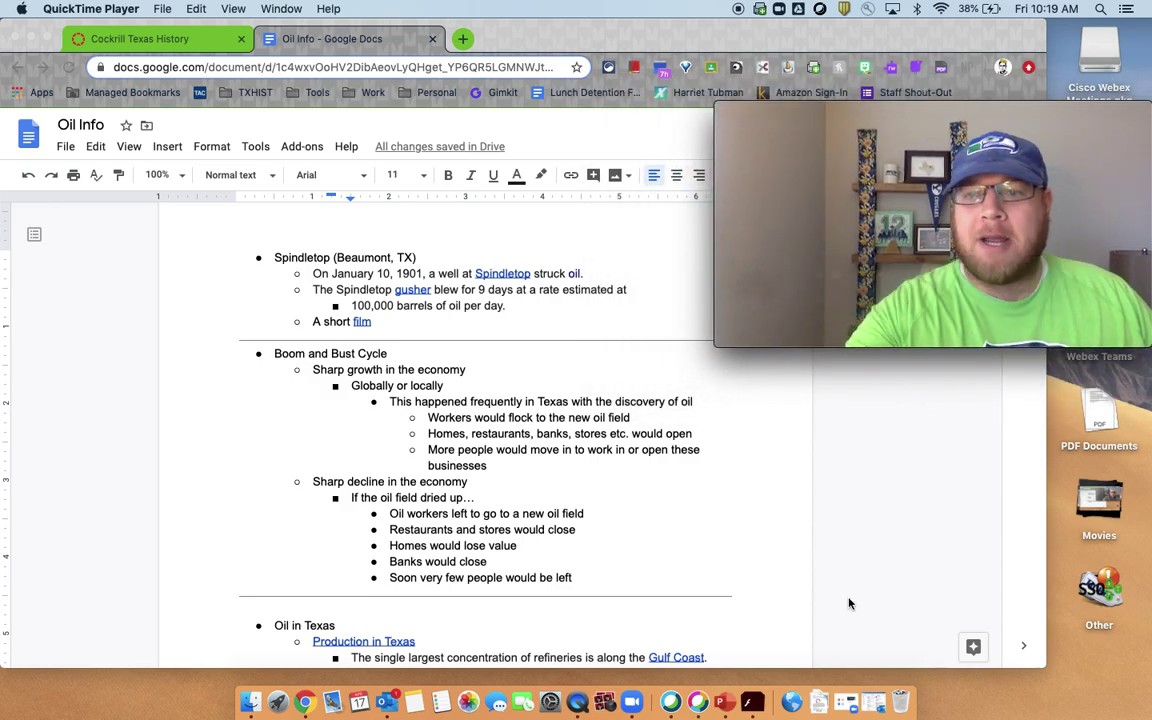
Step: Narrow the Oil Info document's Chrome window so the webcam and desktop show beside it
click(896, 478)
drag(1045, 504, 843, 497)
click(690, 456)
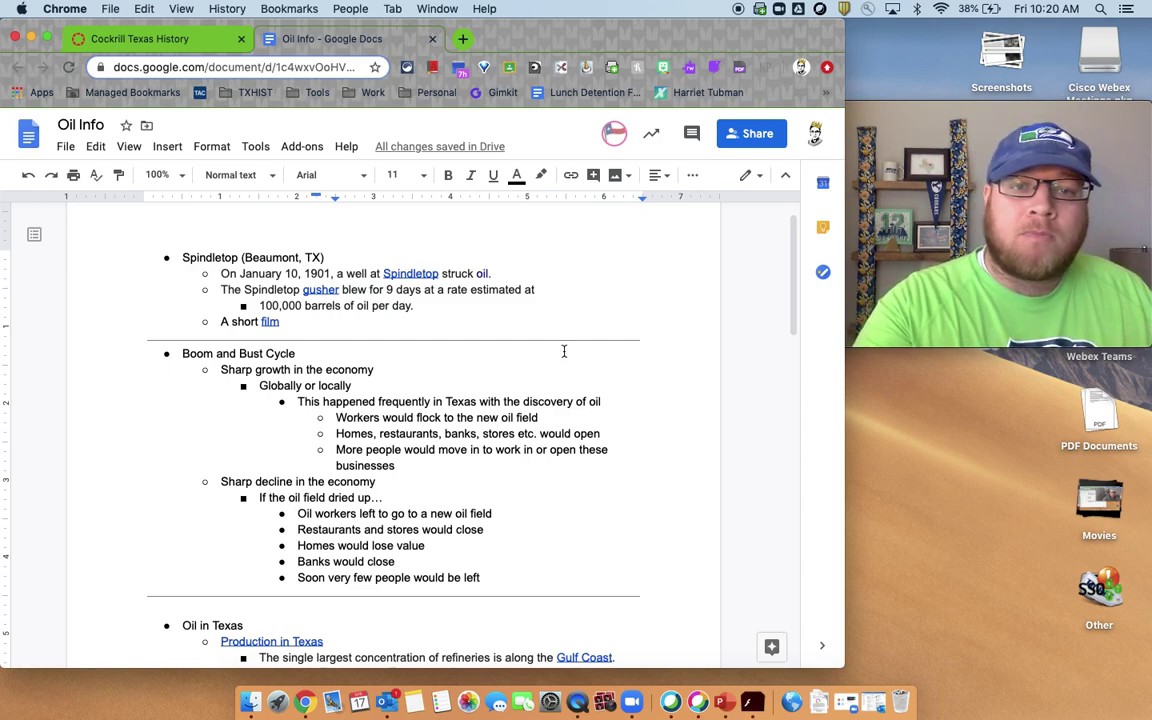
scroll(555, 283, up, 2)
scroll(545, 282, down, 2)
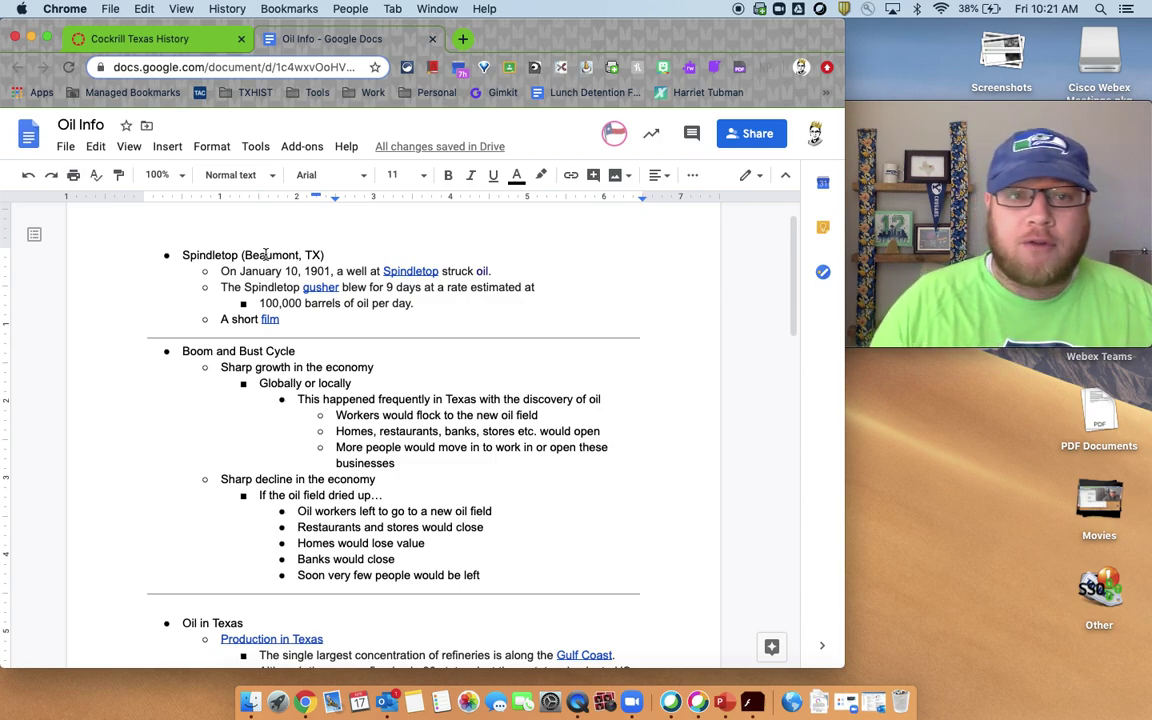
click(409, 267)
click(420, 293)
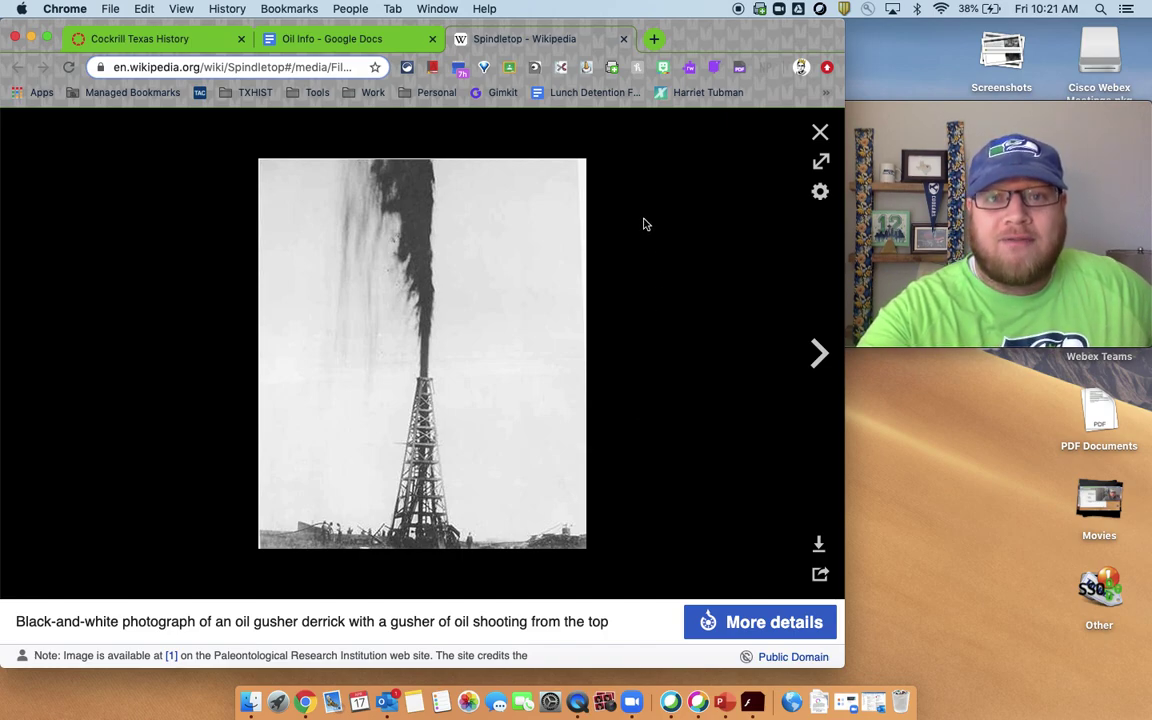
click(624, 39)
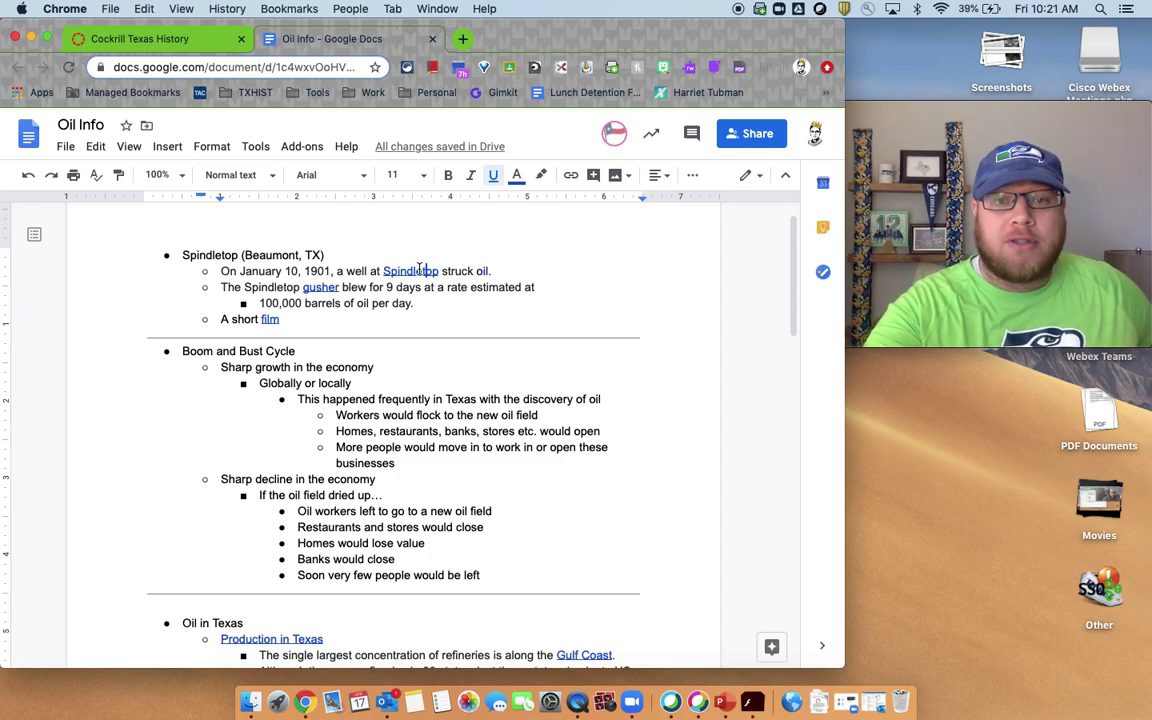
click(411, 271)
click(436, 295)
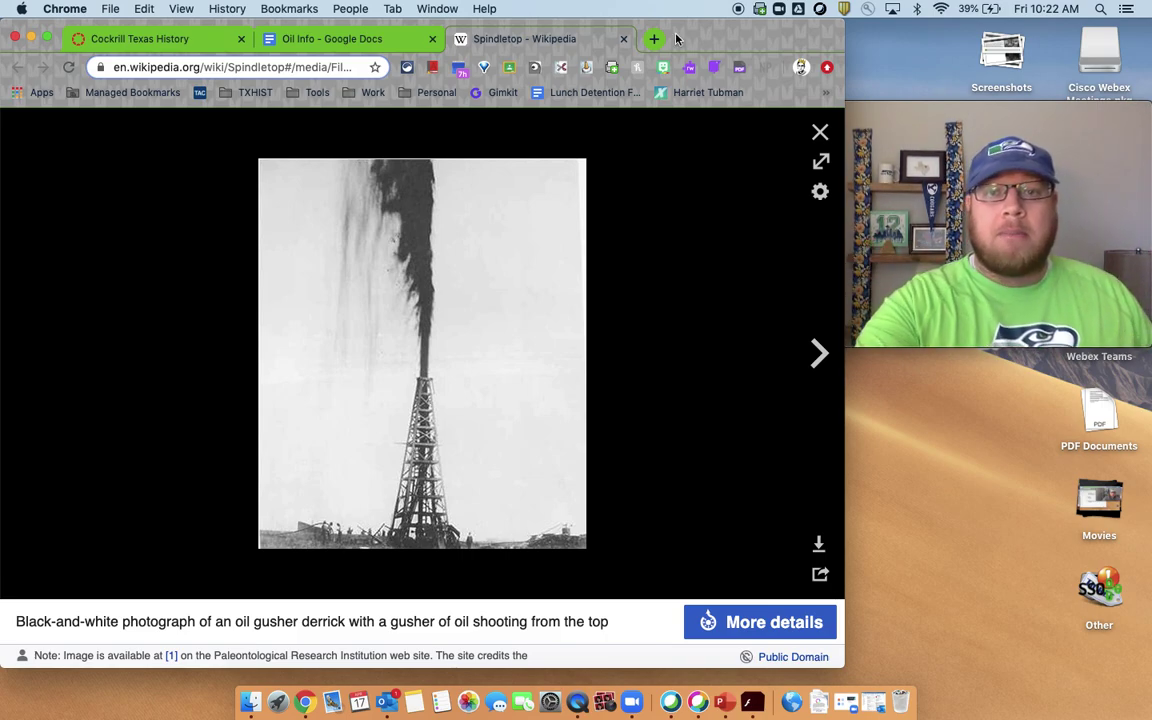
middle_click(560, 34)
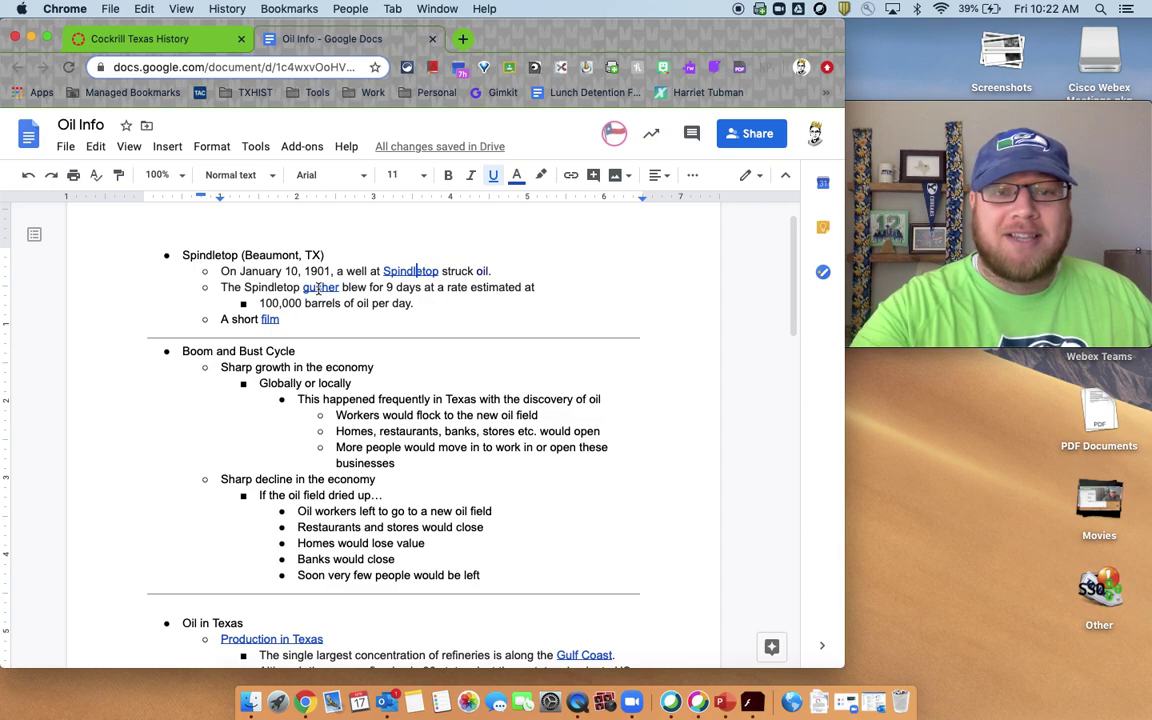
click(318, 287)
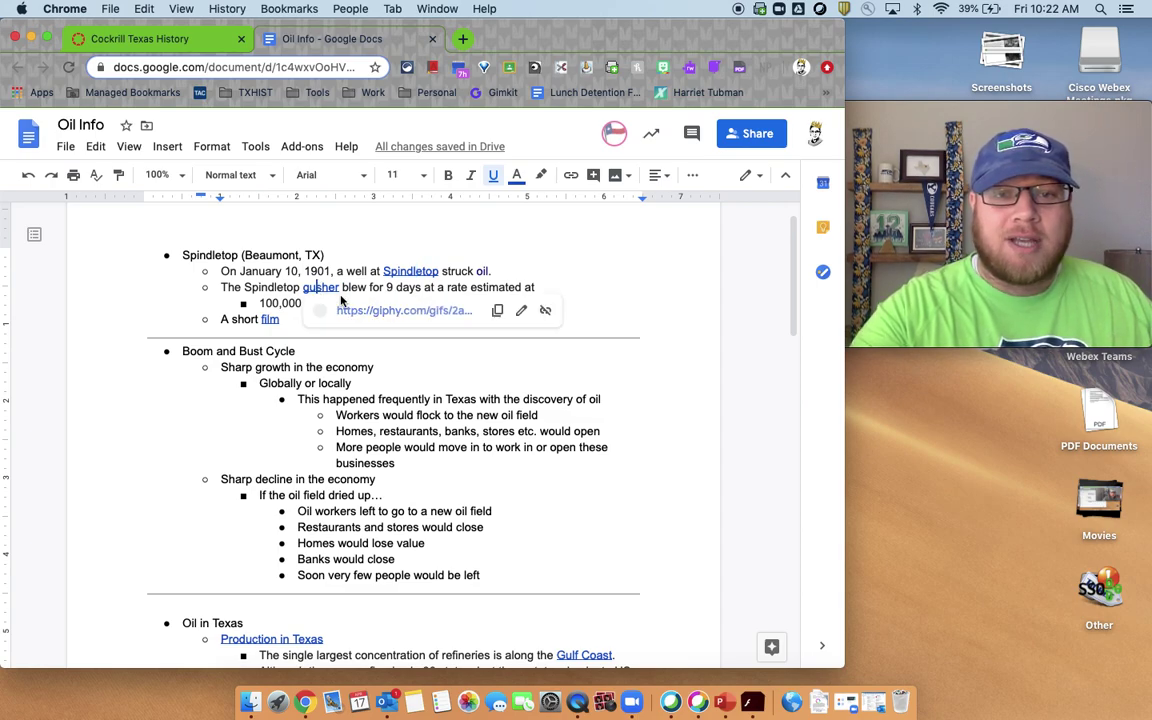
mouse_move(342, 303)
click(474, 410)
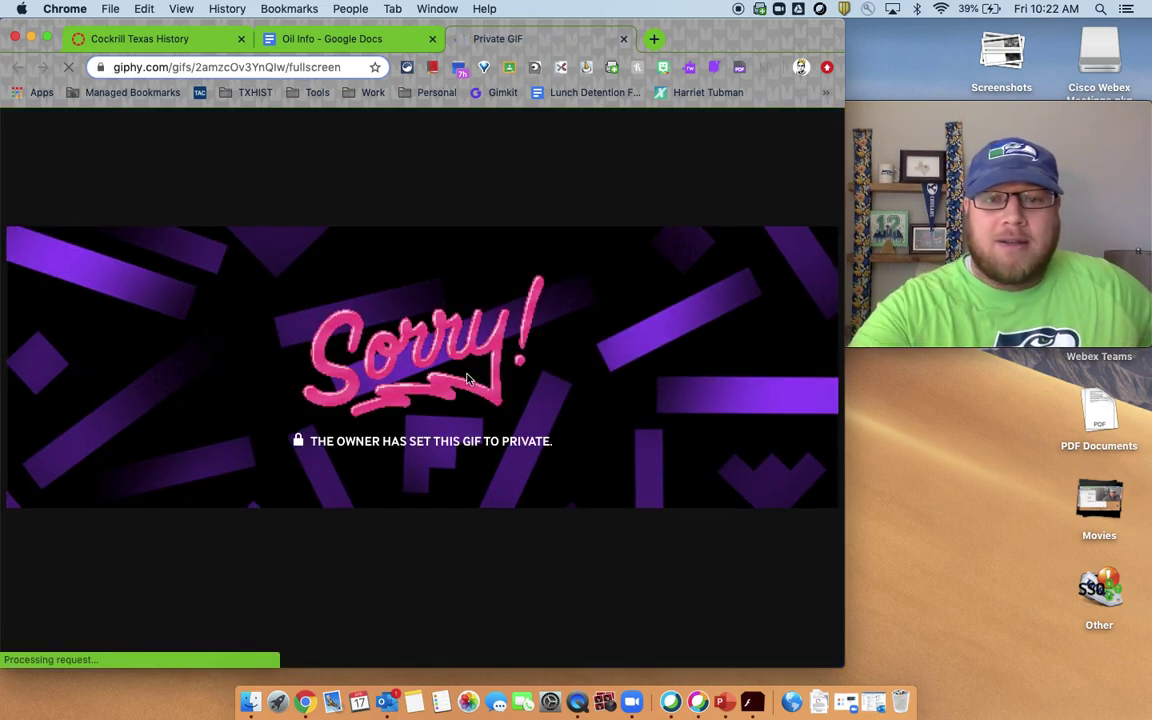
click(626, 39)
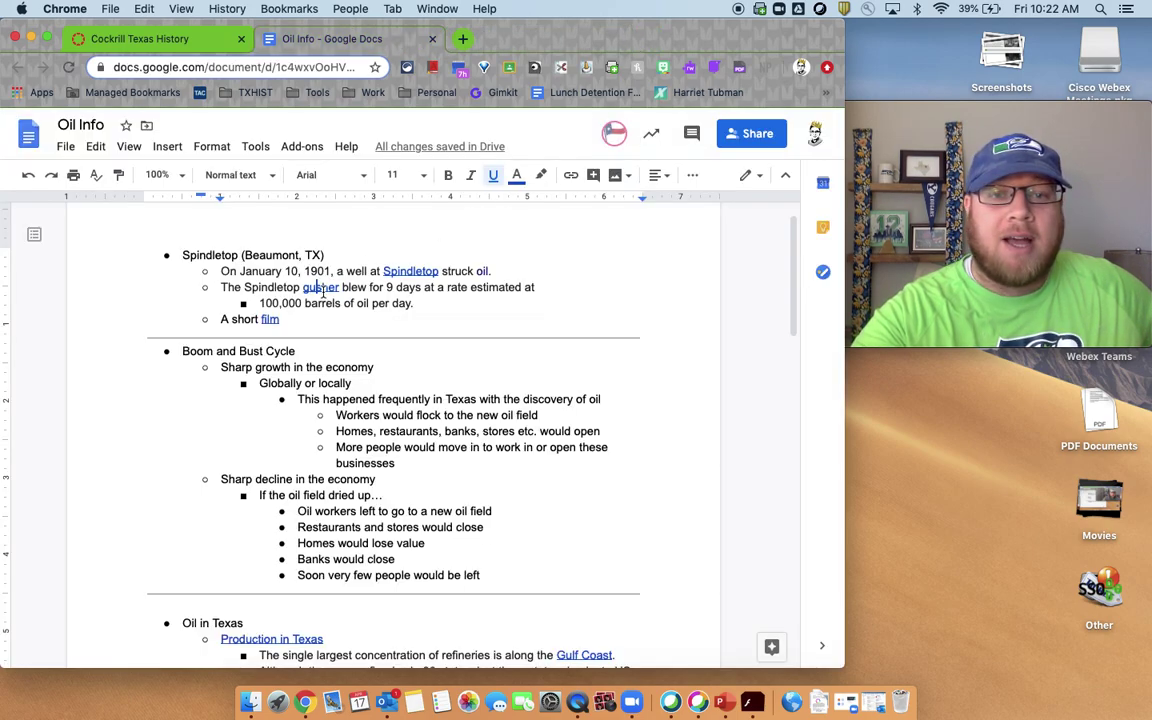
click(399, 302)
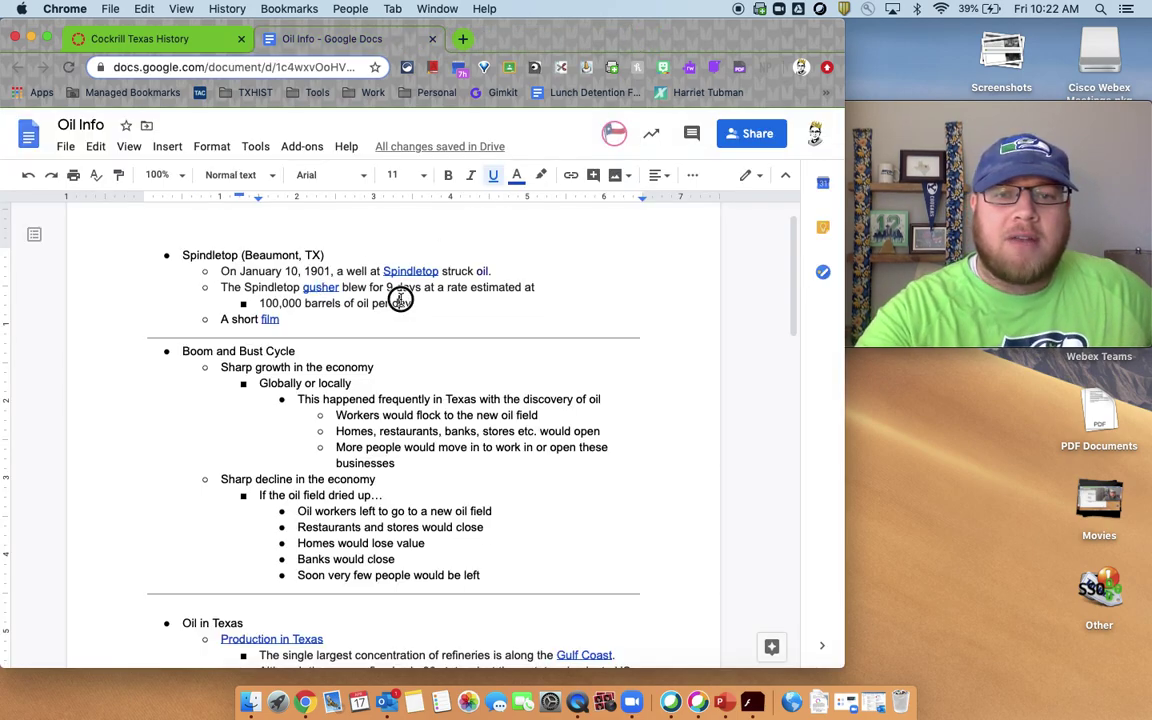
click(321, 287)
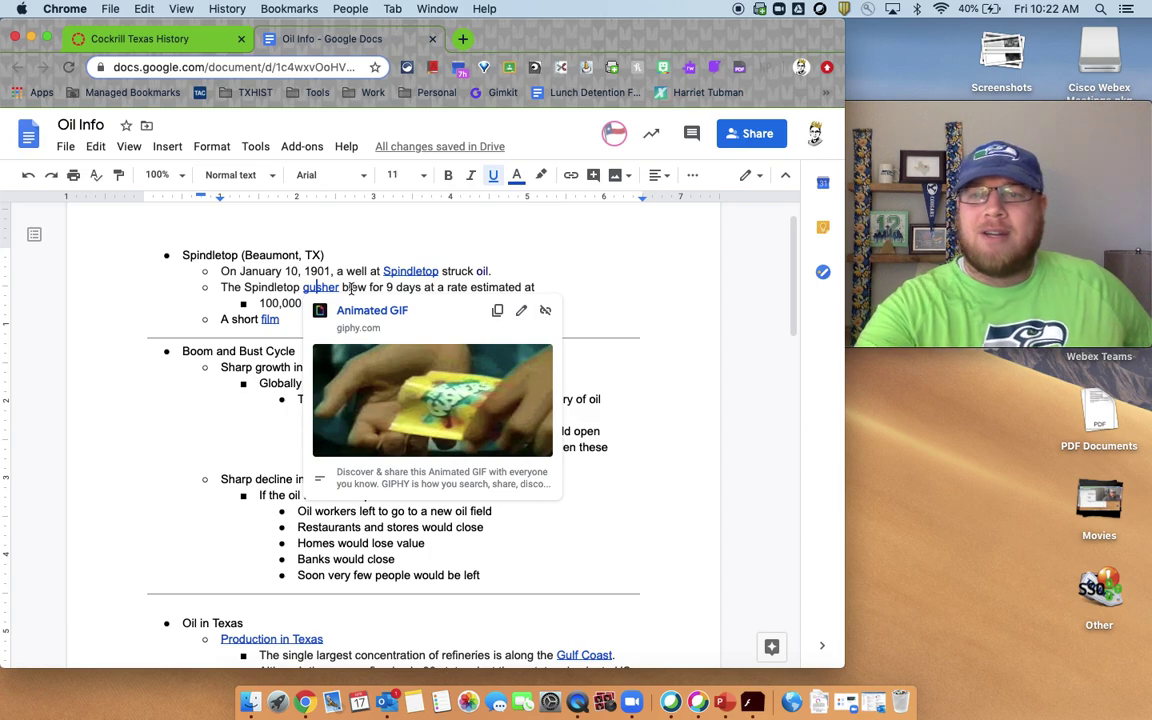
click(573, 287)
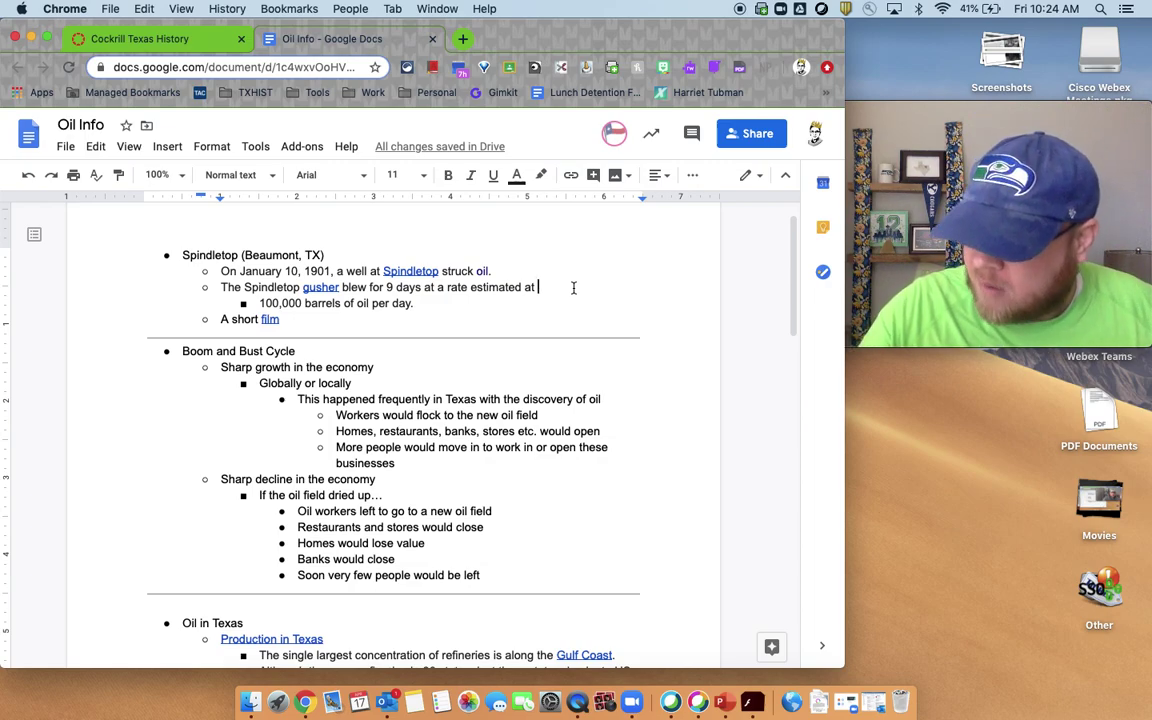
Step: Link the word 'film' in the Spindletop bullet to the history.com Spindletop article
click(573, 287)
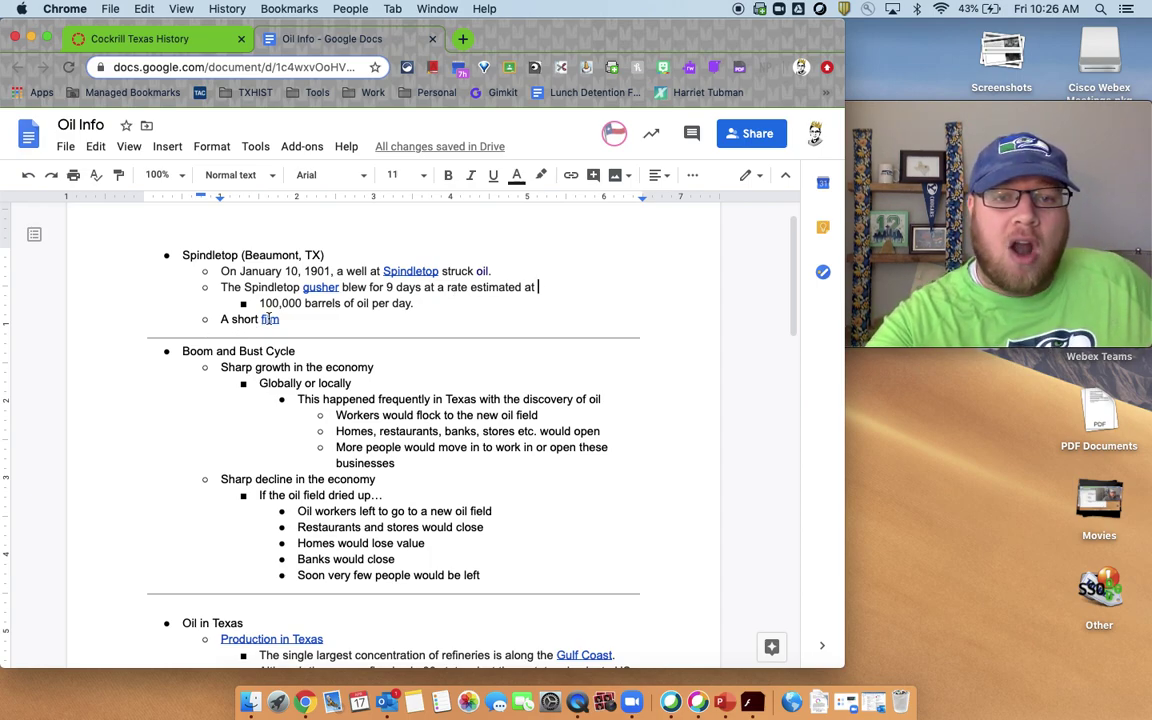
key(cmd+v)
Step: Open the linked Spindletop article in a new tab and mute its autoplaying video
click(369, 408)
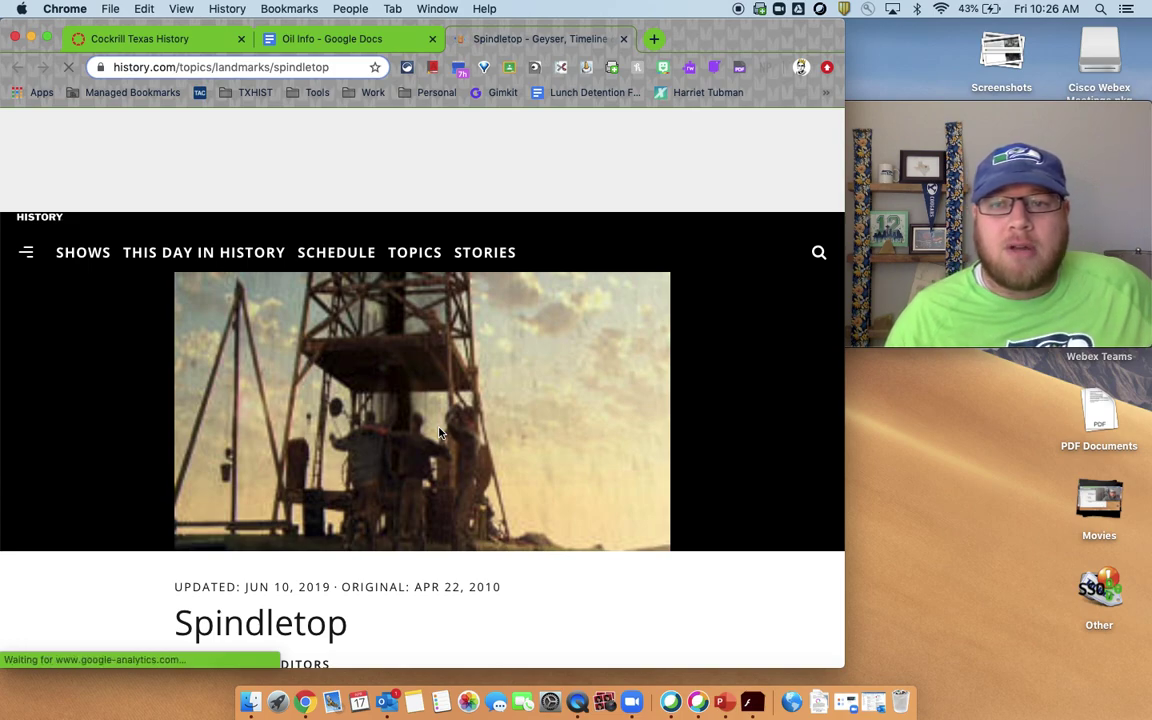
scroll(440, 432, down, 3)
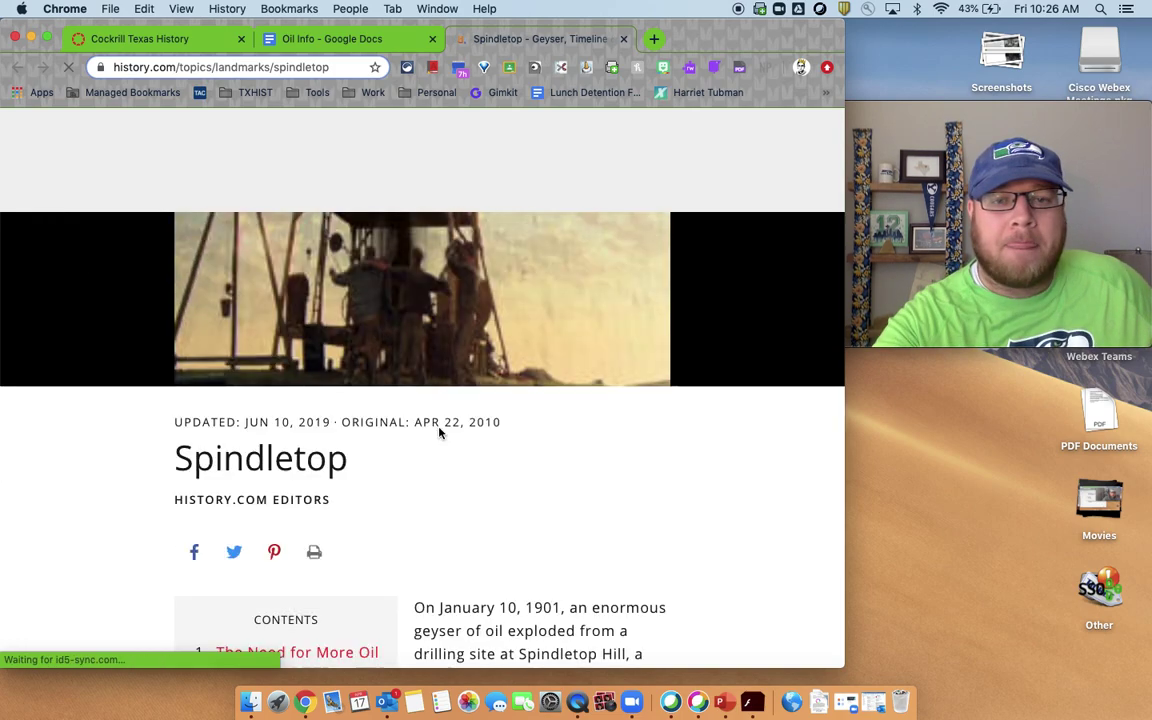
scroll(440, 432, up, 5)
scroll(400, 400, down, 3)
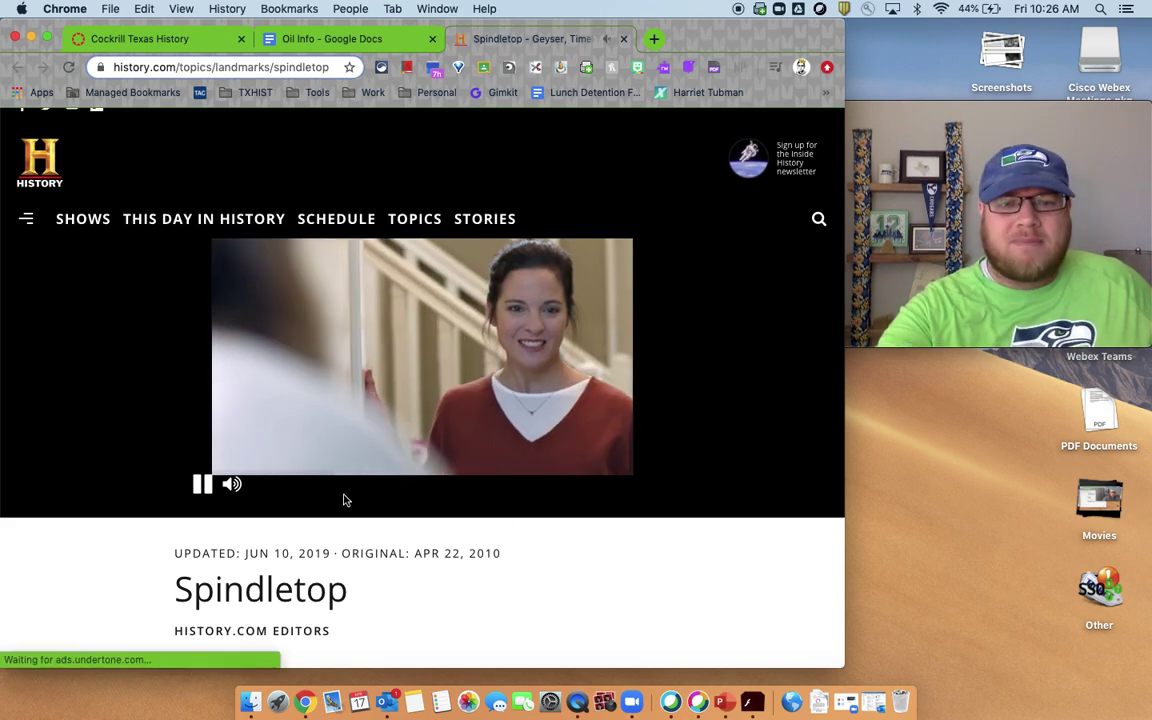
click(233, 485)
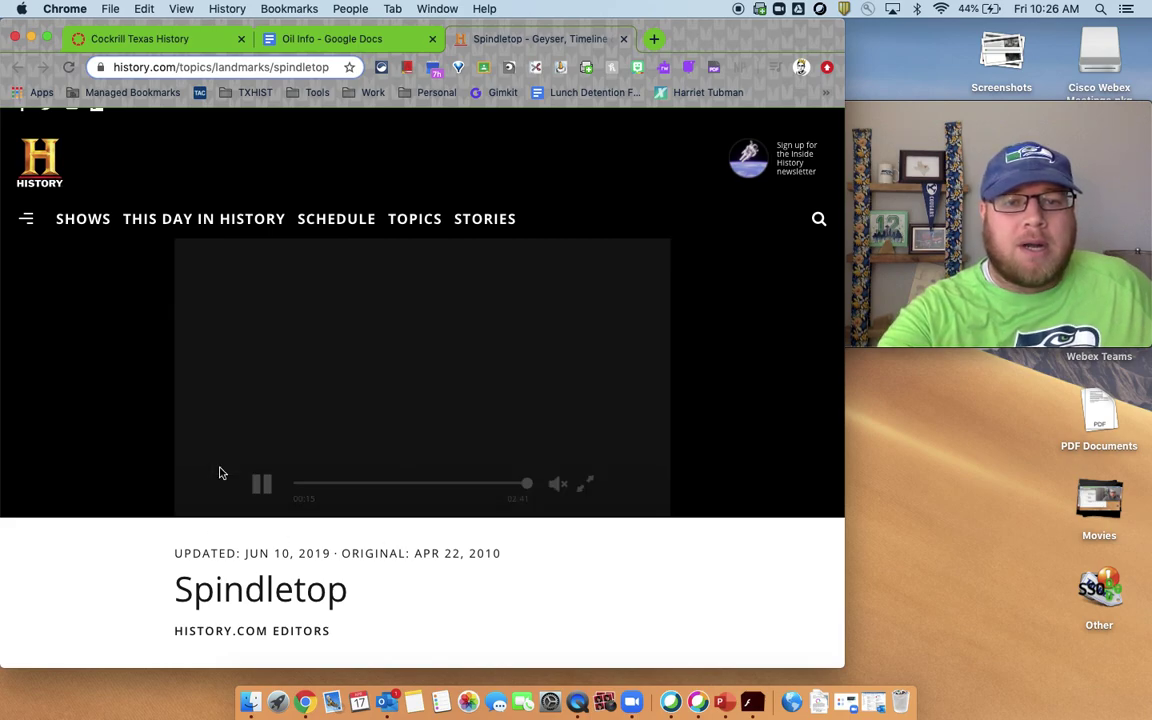
Step: Play the Spindletop video with sound in full screen, then close the article's tab
click(558, 483)
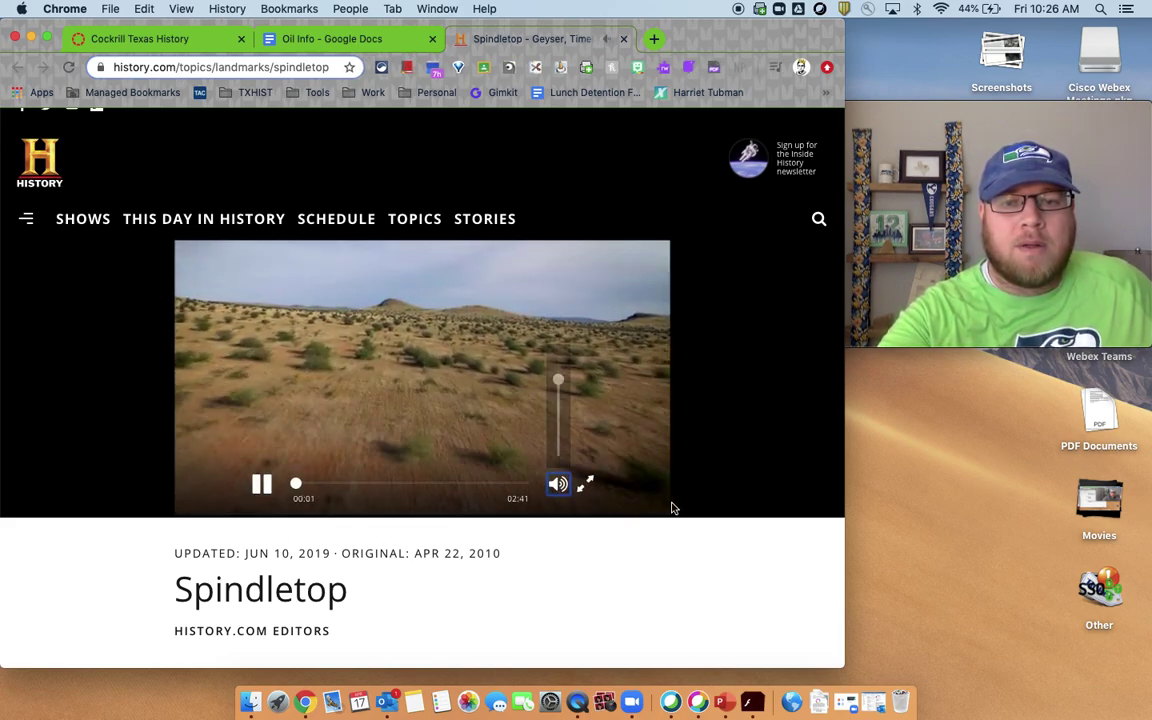
click(586, 484)
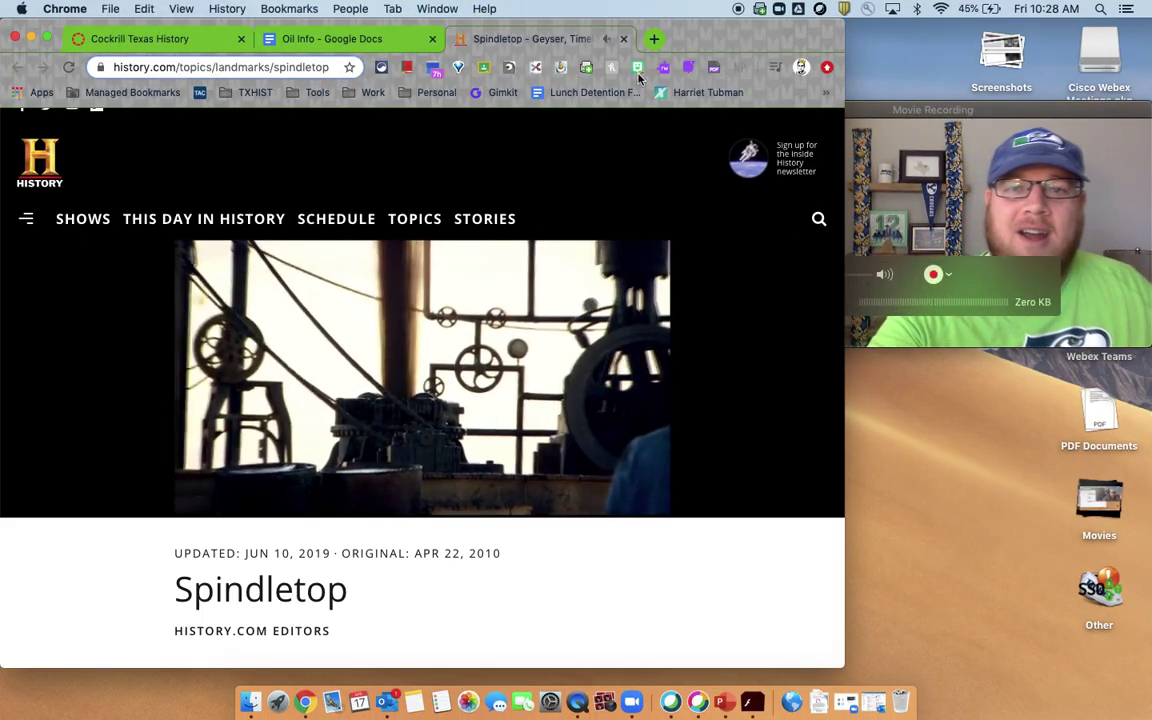
click(624, 39)
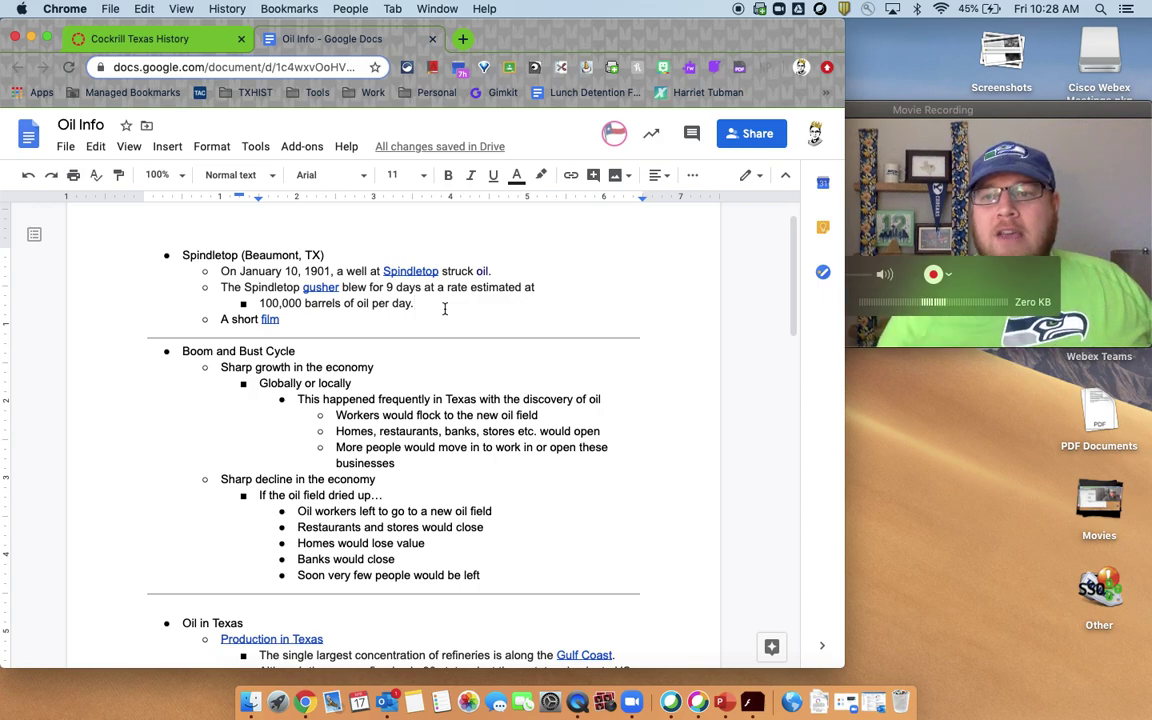
click(918, 119)
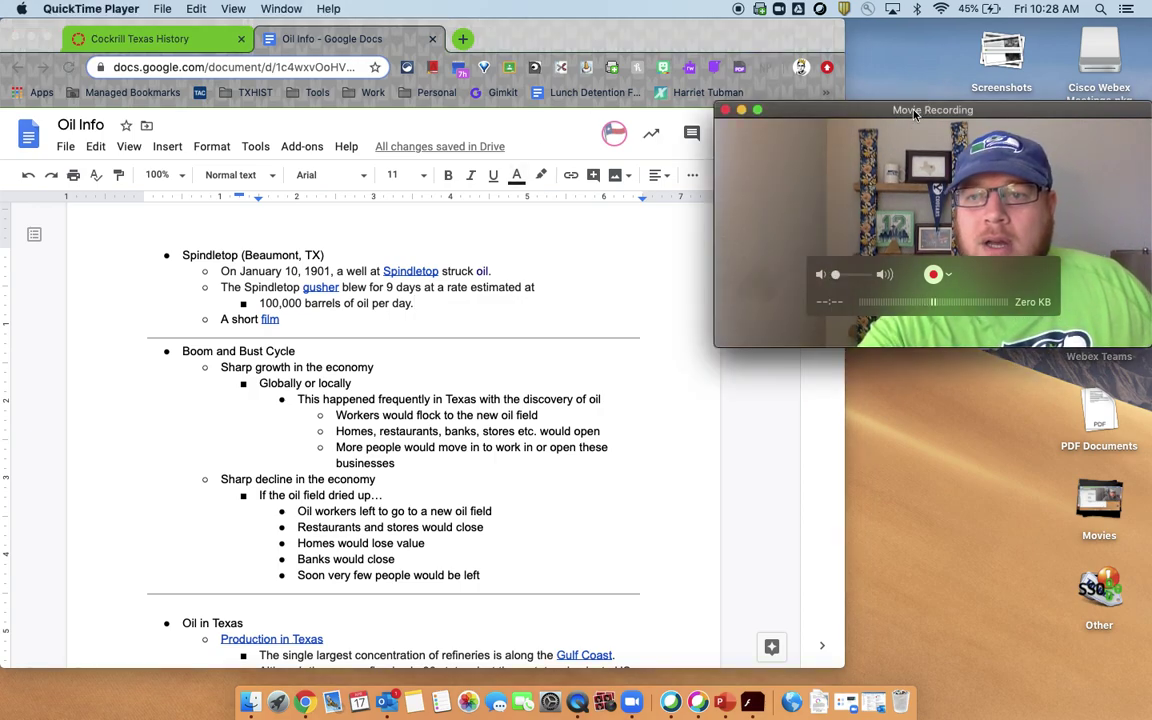
key(super+Tab)
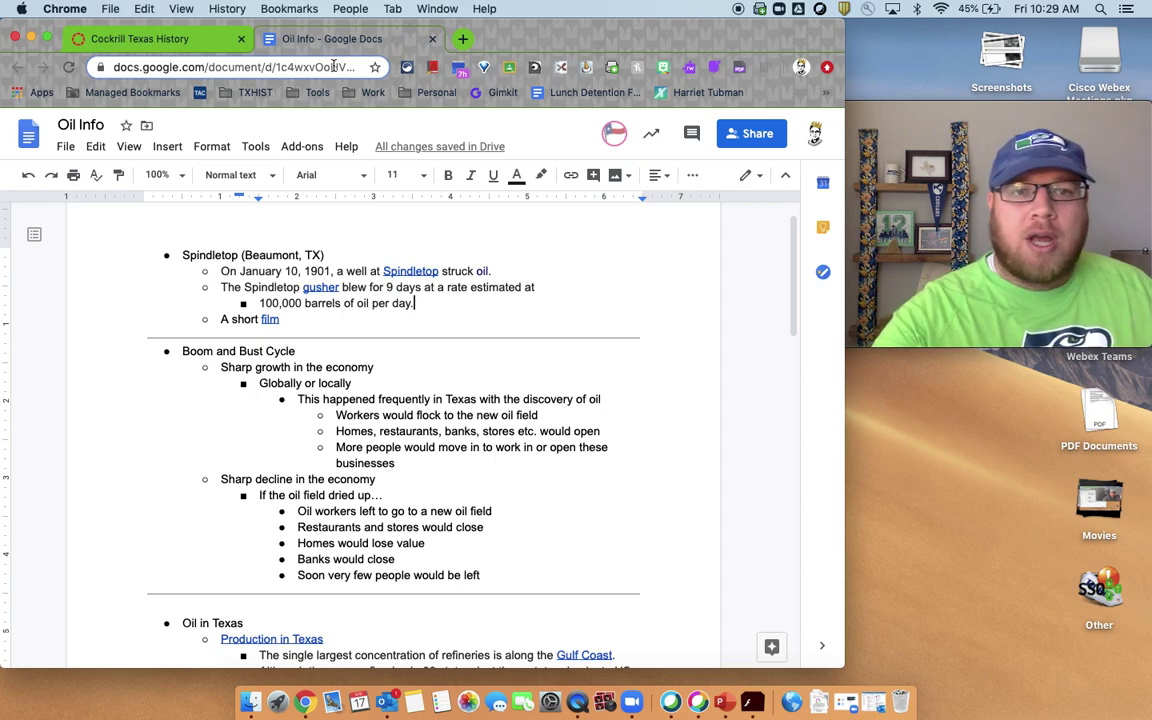
Step: In the Cockrill Texas History course Modules list, open the '2- Begin Oil Infographic' page
click(155, 39)
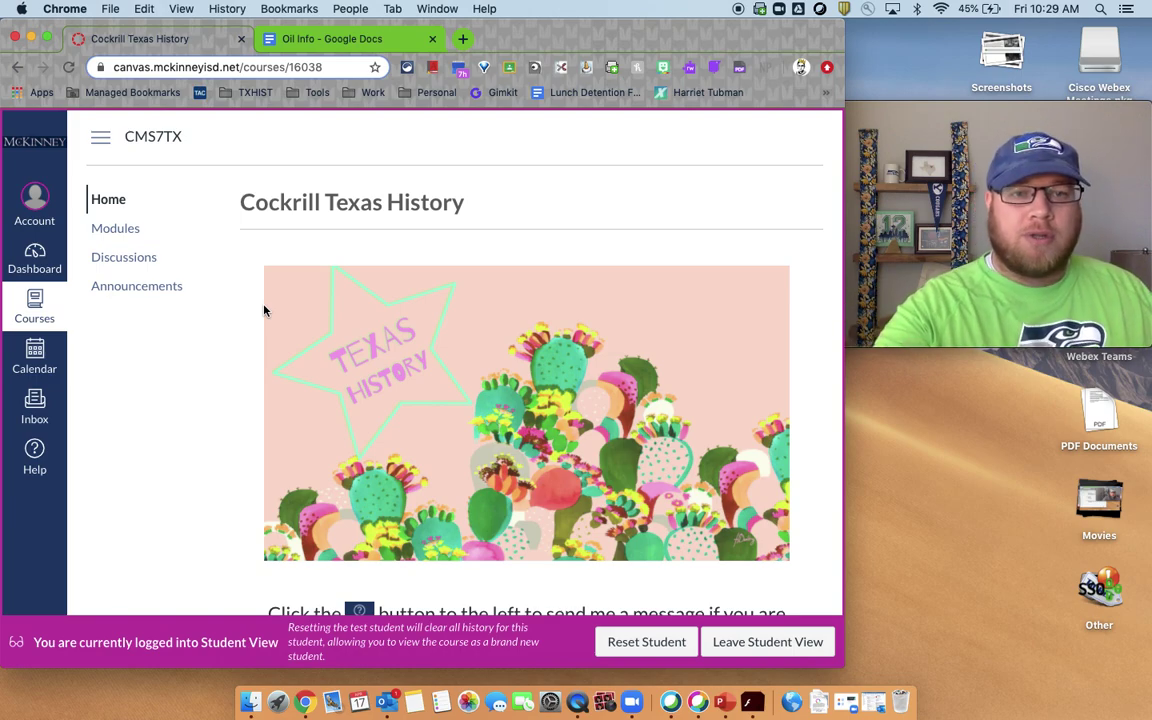
click(122, 232)
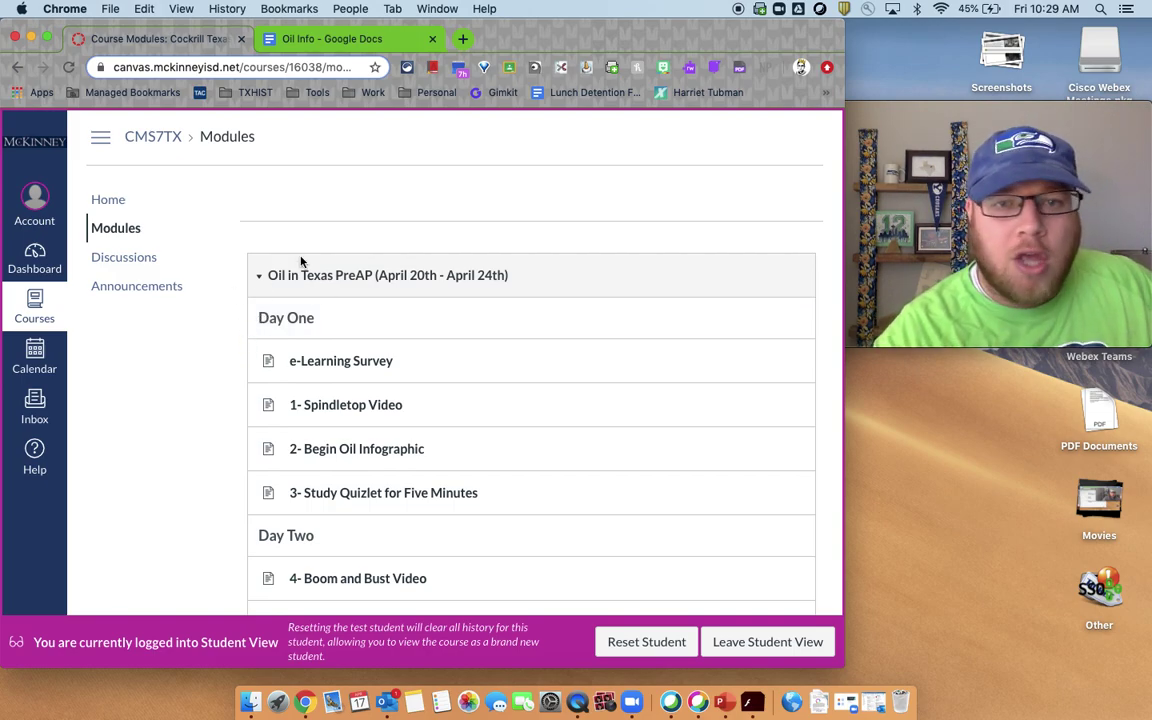
scroll(227, 333, down, 10)
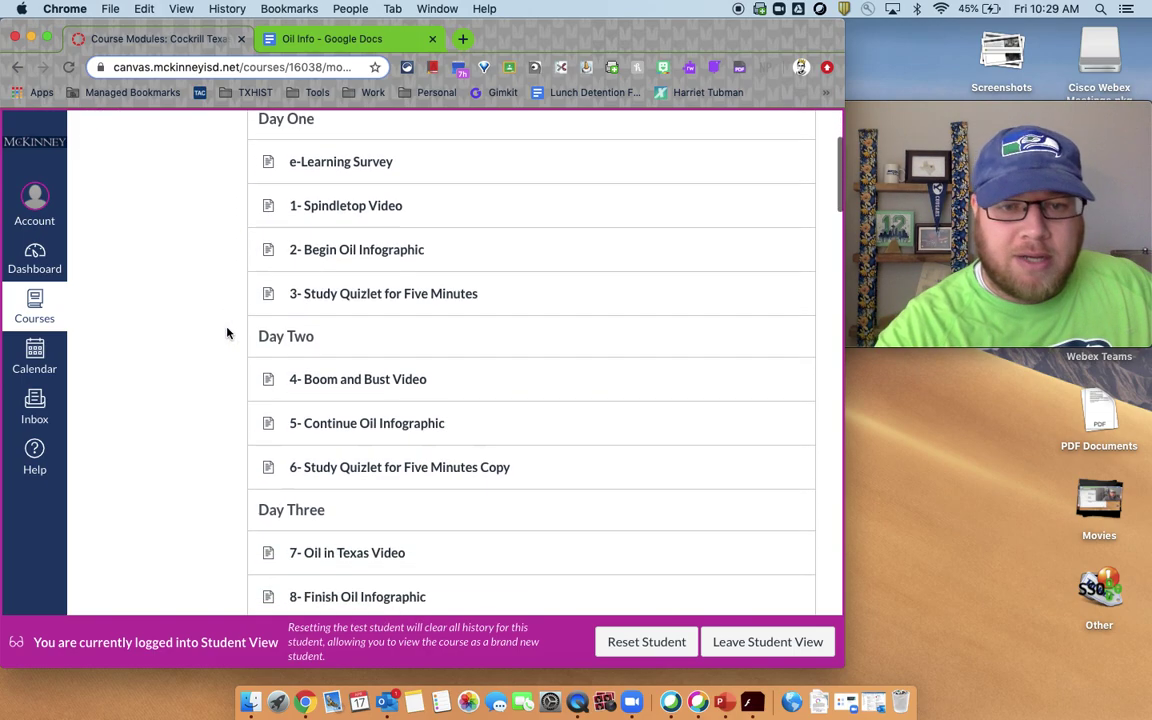
scroll(227, 333, up, 10)
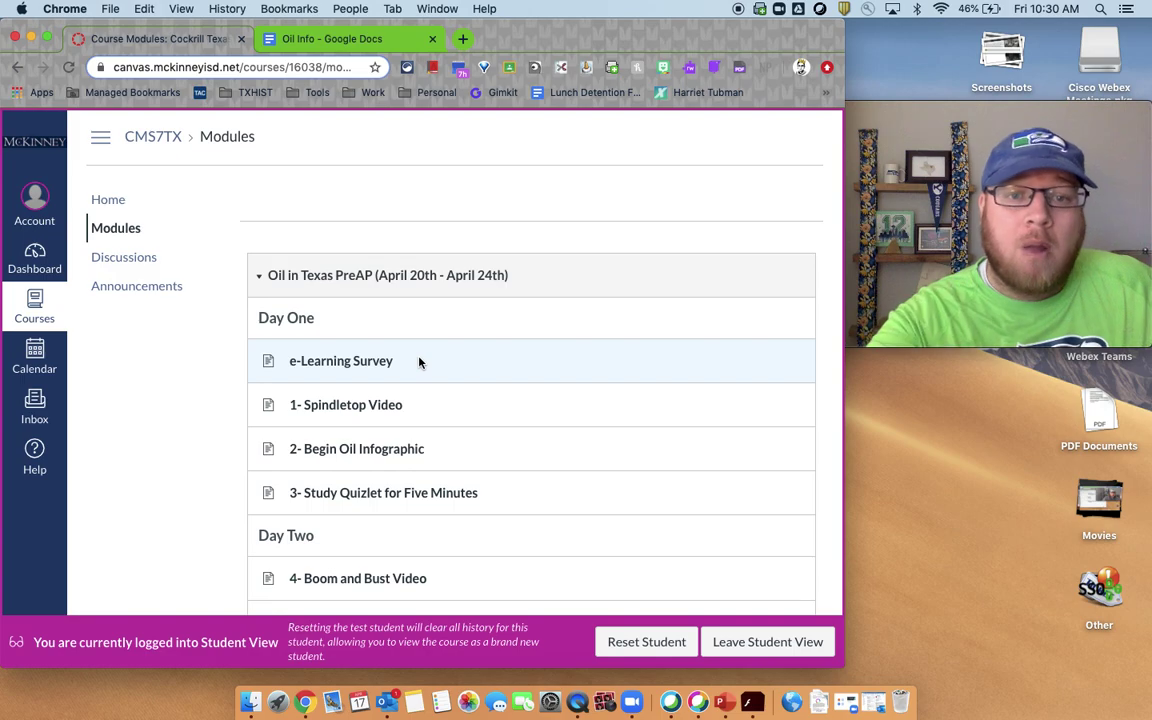
scroll(474, 371, down, 5)
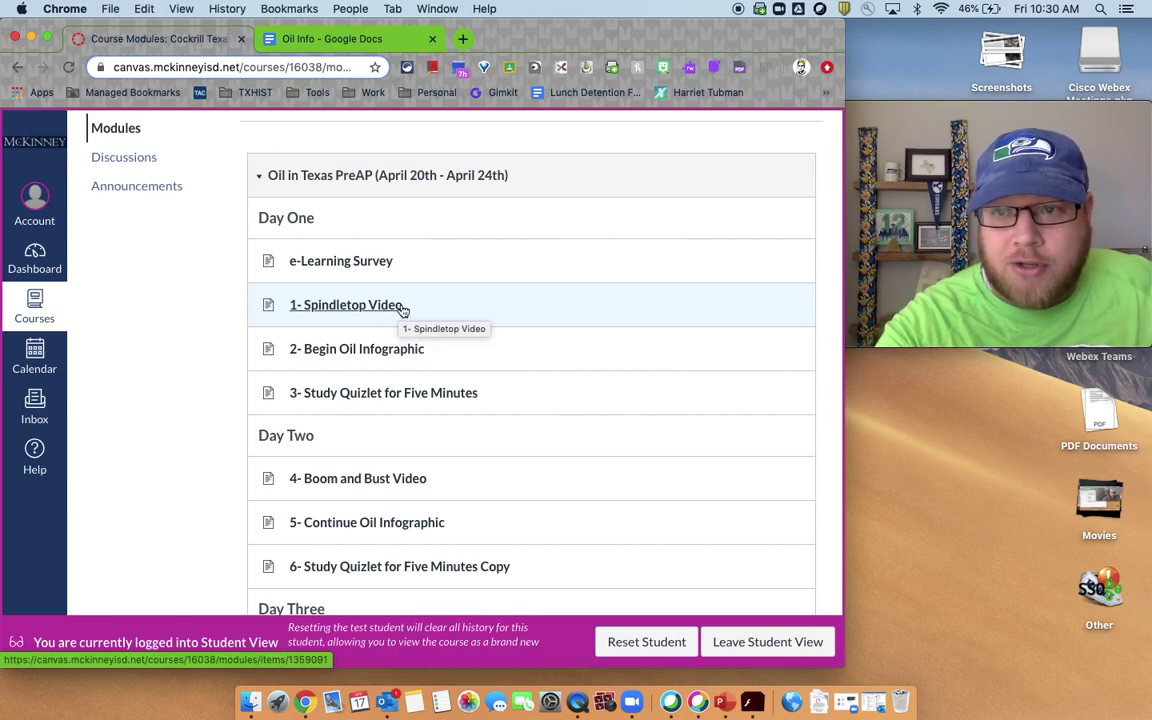
scroll(400, 306, down, 1)
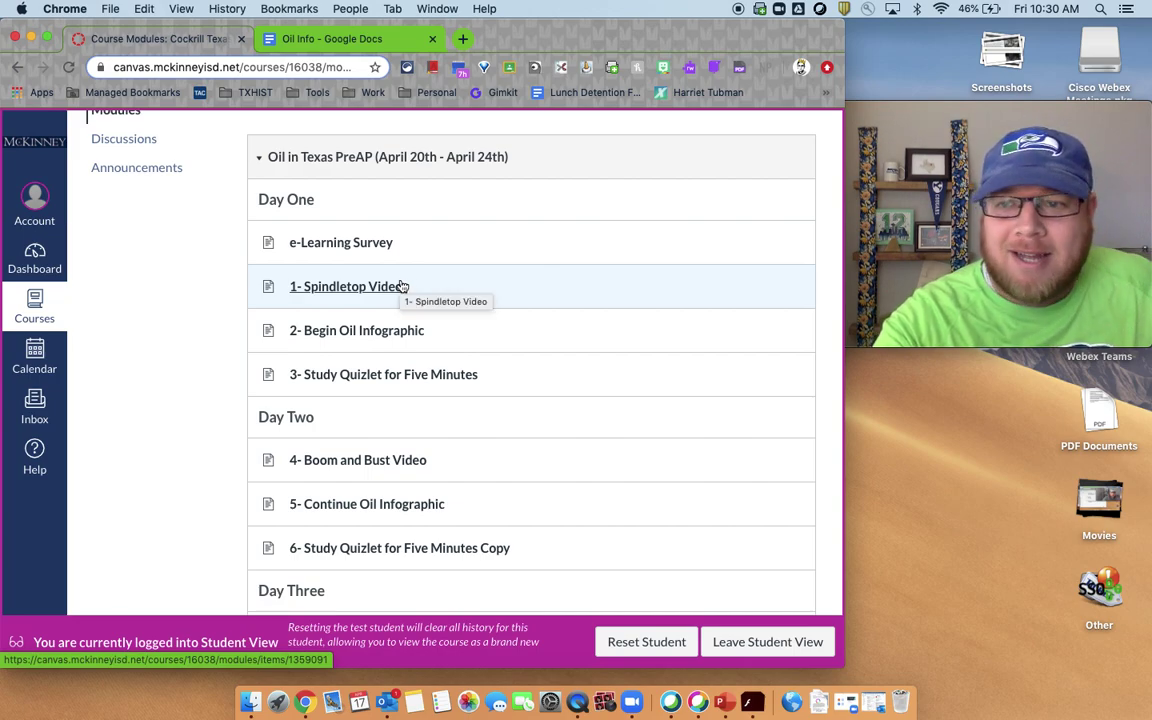
scroll(400, 287, down, 3)
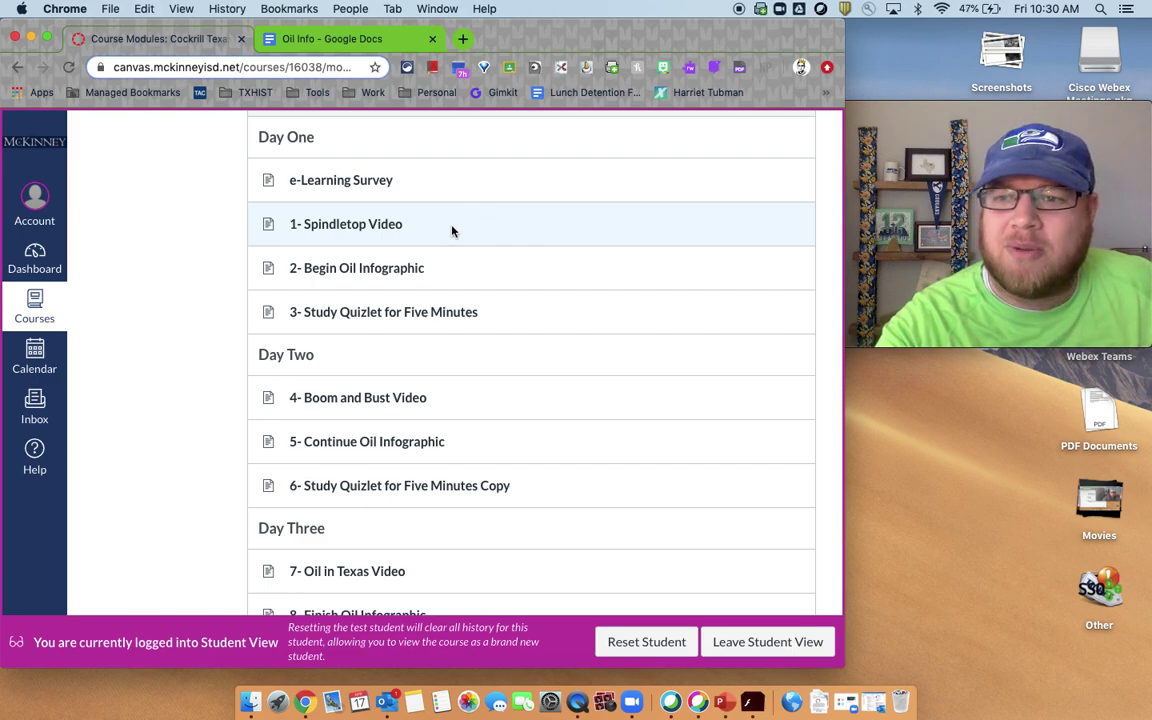
scroll(451, 231, down, 1)
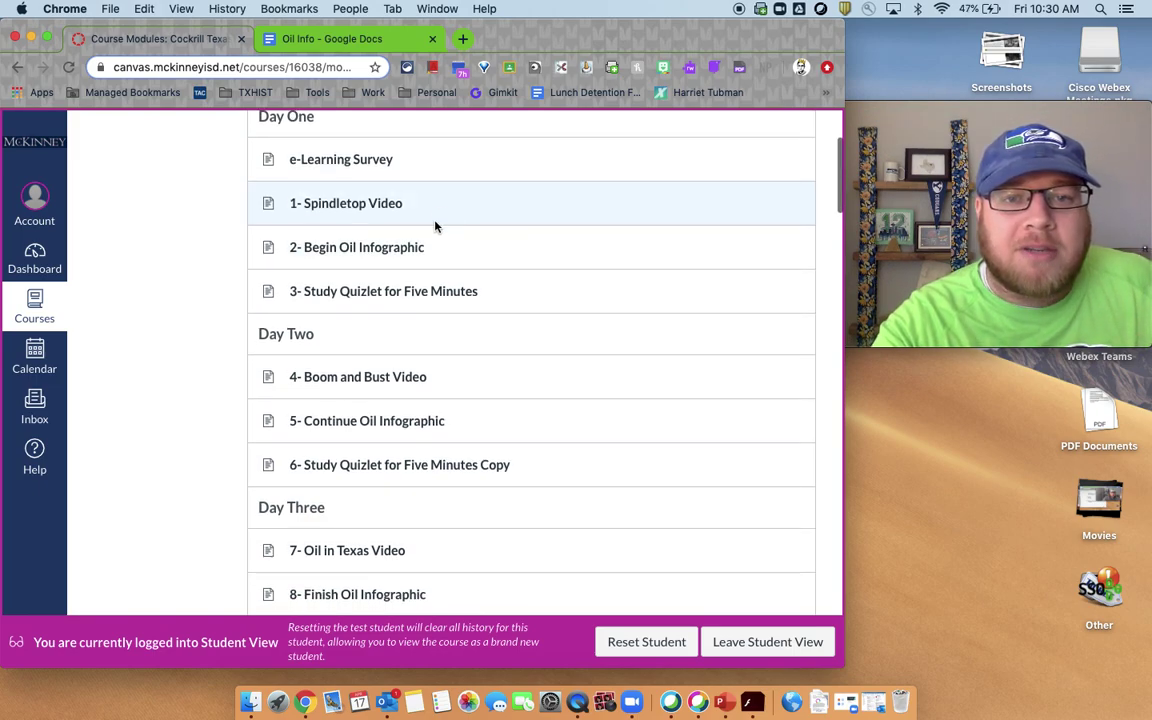
click(400, 251)
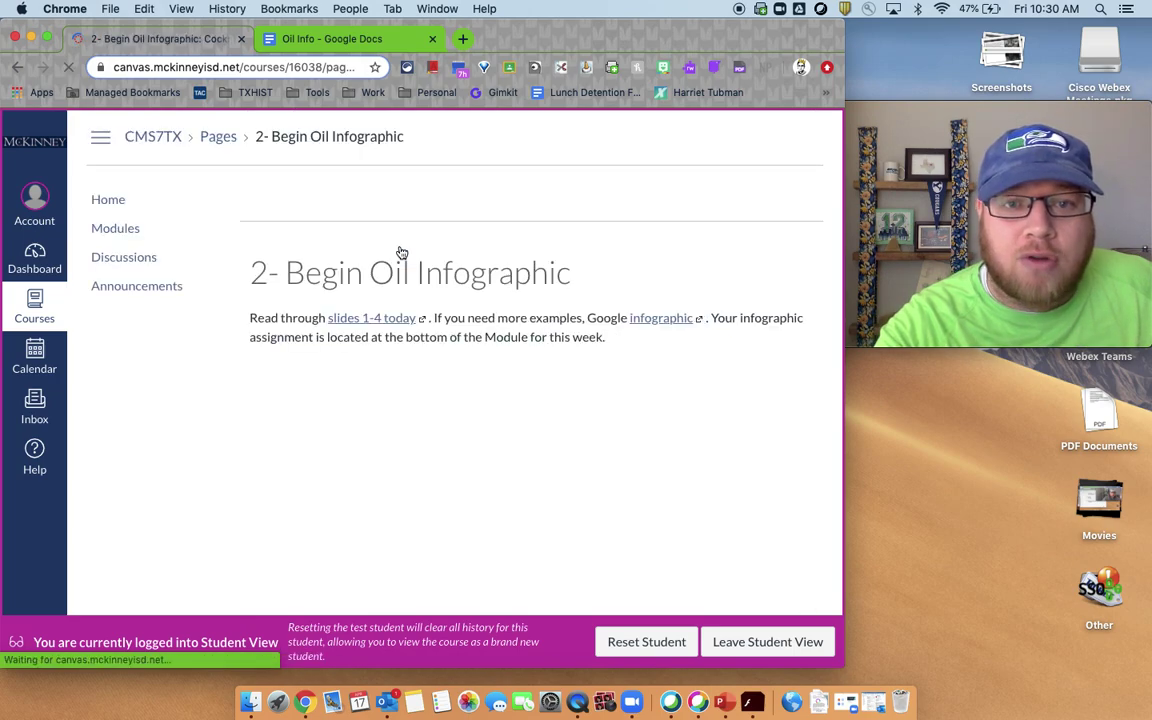
Step: Authorize the Google integration on the Begin Oil Infographic page
scroll(478, 271, down, 2)
scroll(478, 271, down, 3)
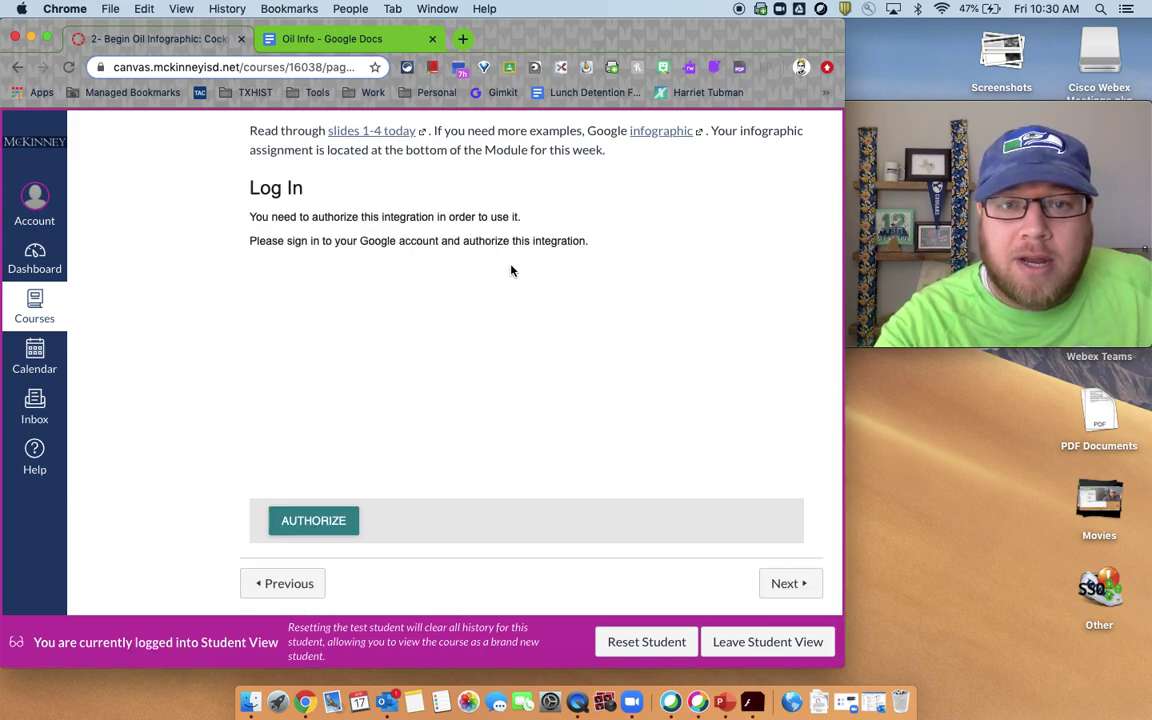
scroll(512, 268, up, 2)
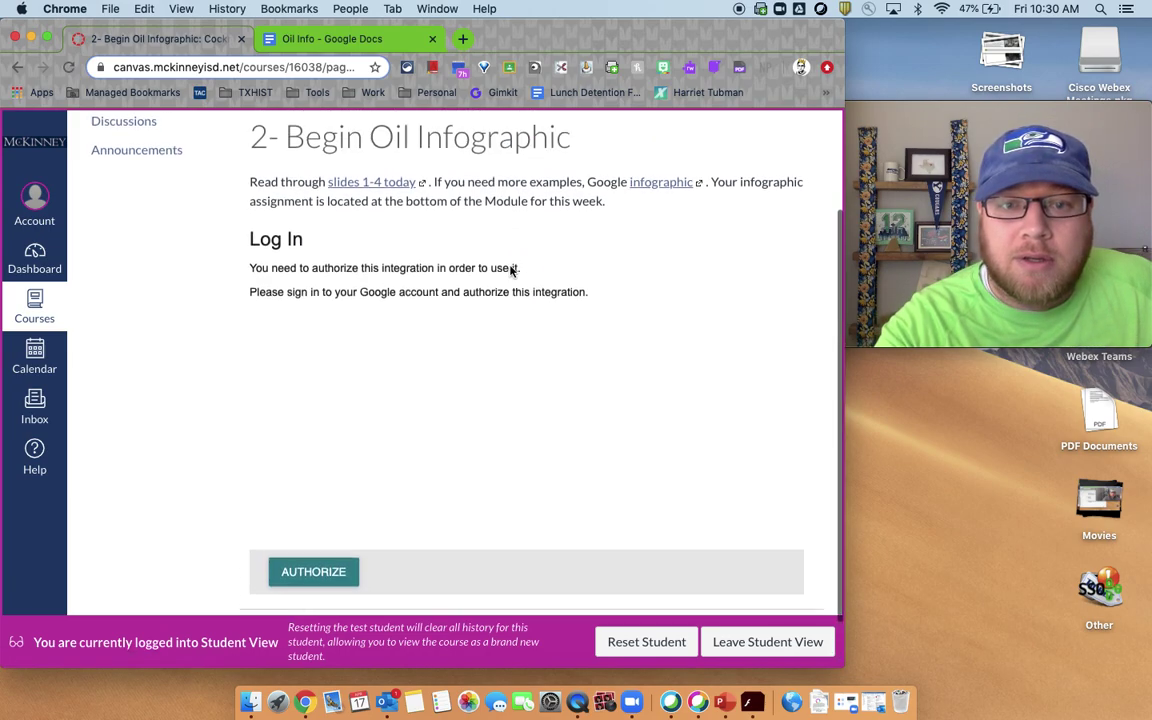
click(303, 555)
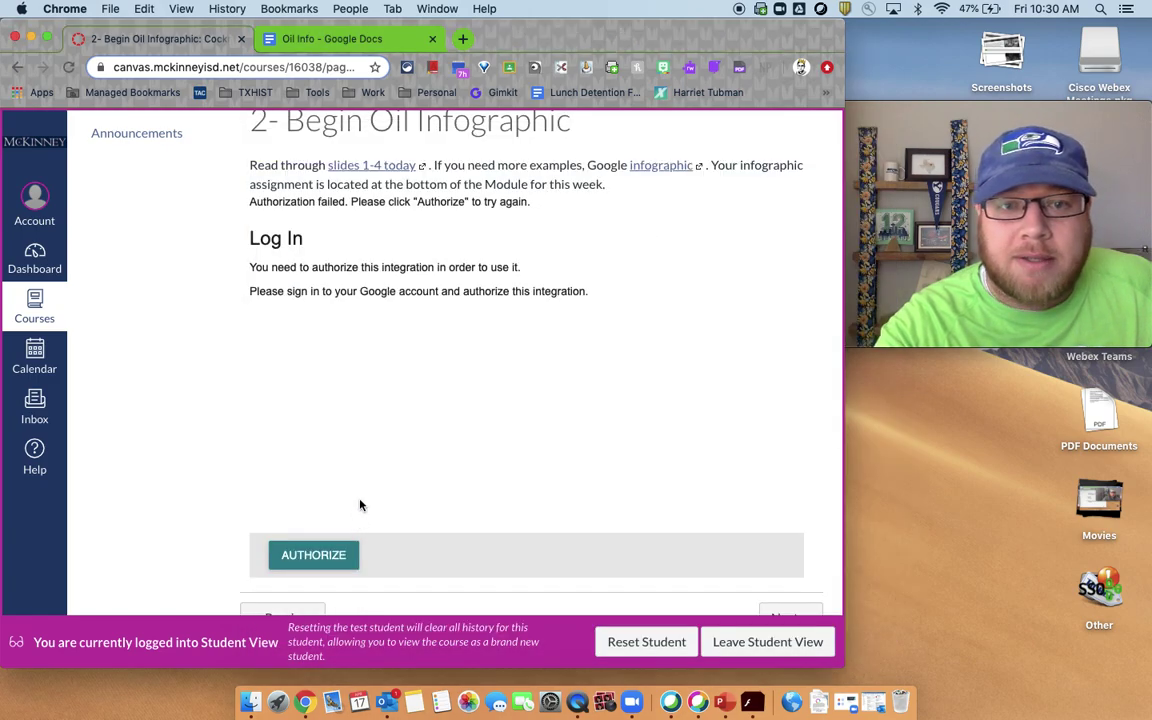
Step: Open the 'slides 1-4 today' link to the Oil by the Numbers Activity deck
scroll(365, 427, up, 3)
scroll(365, 427, down, 3)
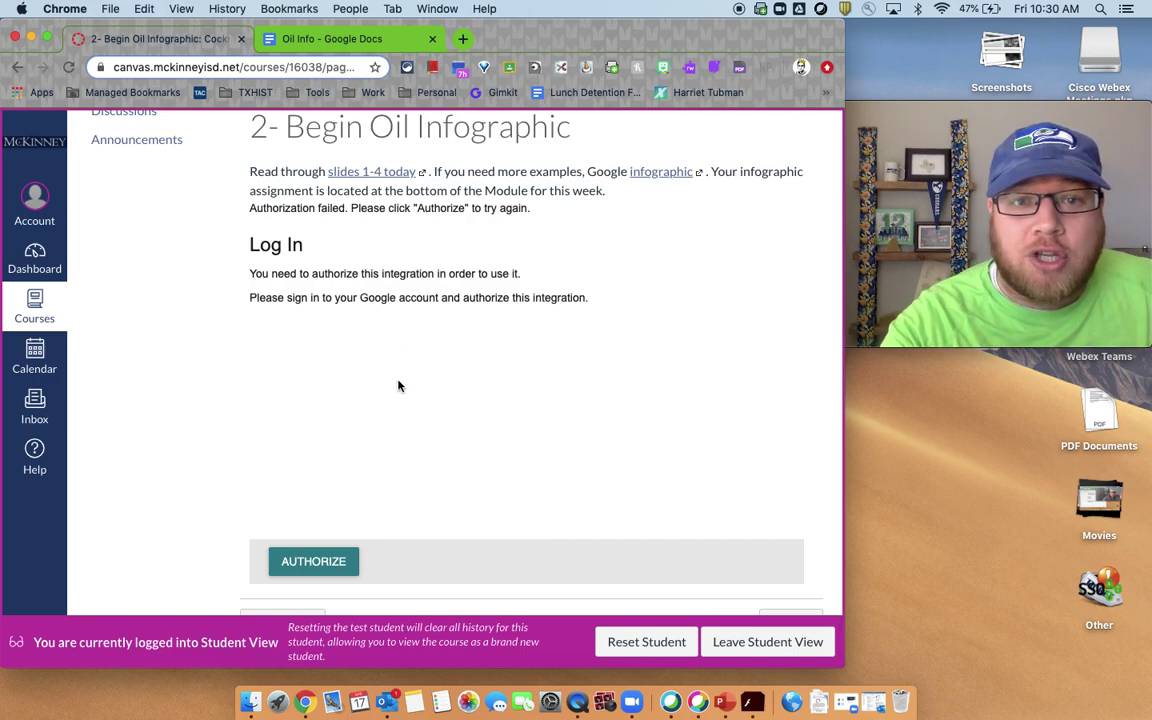
scroll(389, 290, up, 2)
scroll(383, 296, down, 2)
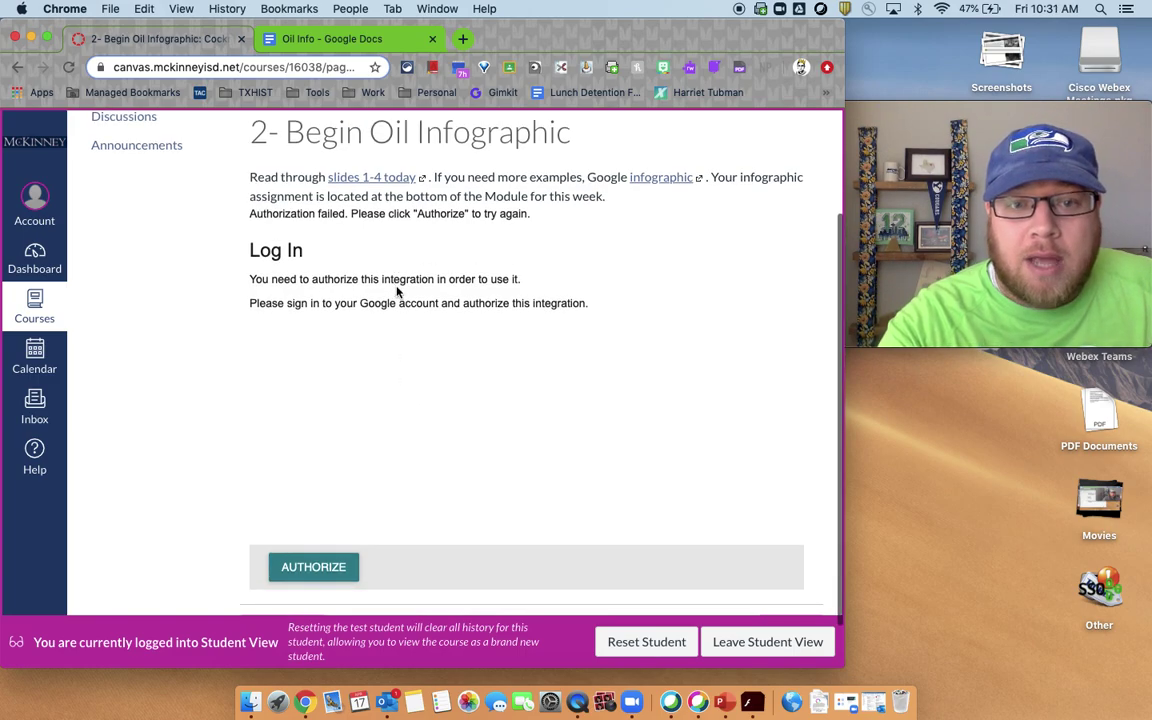
scroll(372, 262, up, 3)
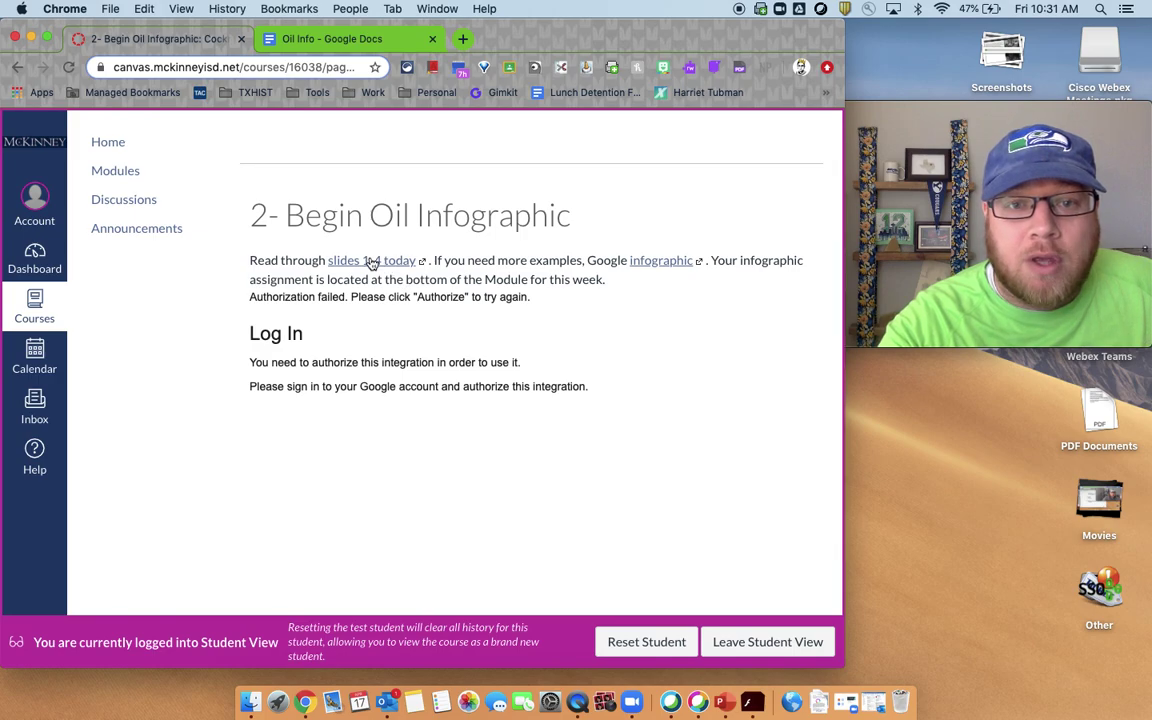
click(372, 262)
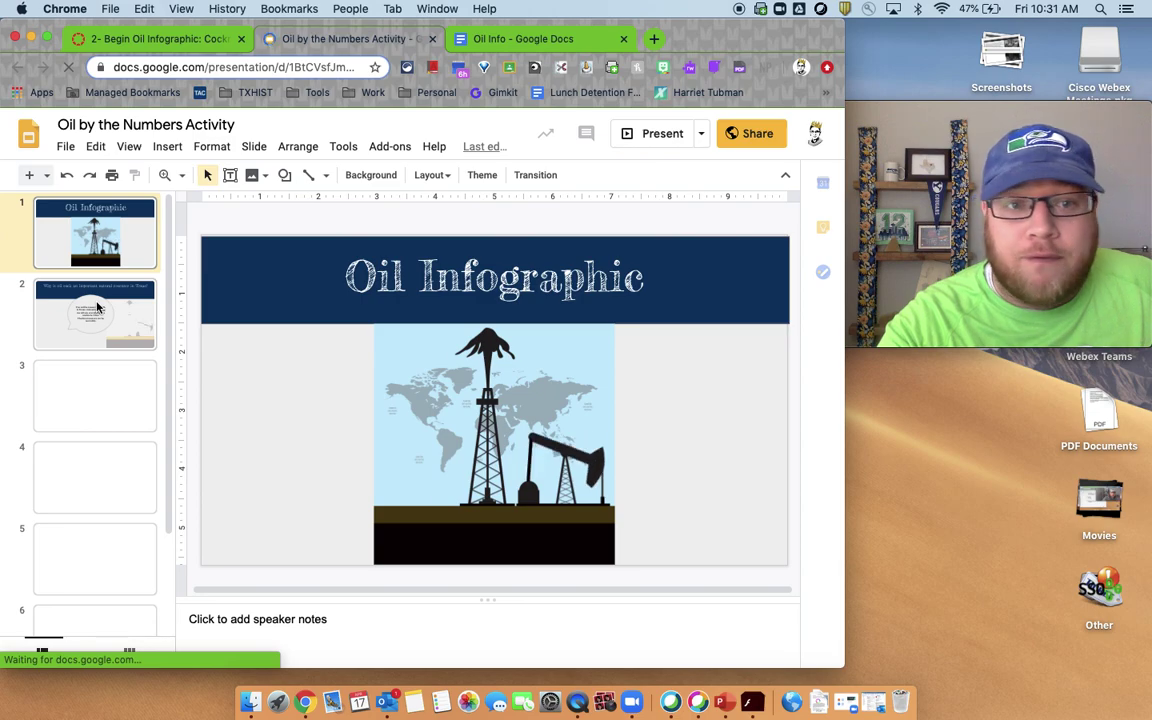
Step: Review slides 2–4 through DAY ONE: Oil by the Numbers, then return to the Canvas tab
click(97, 307)
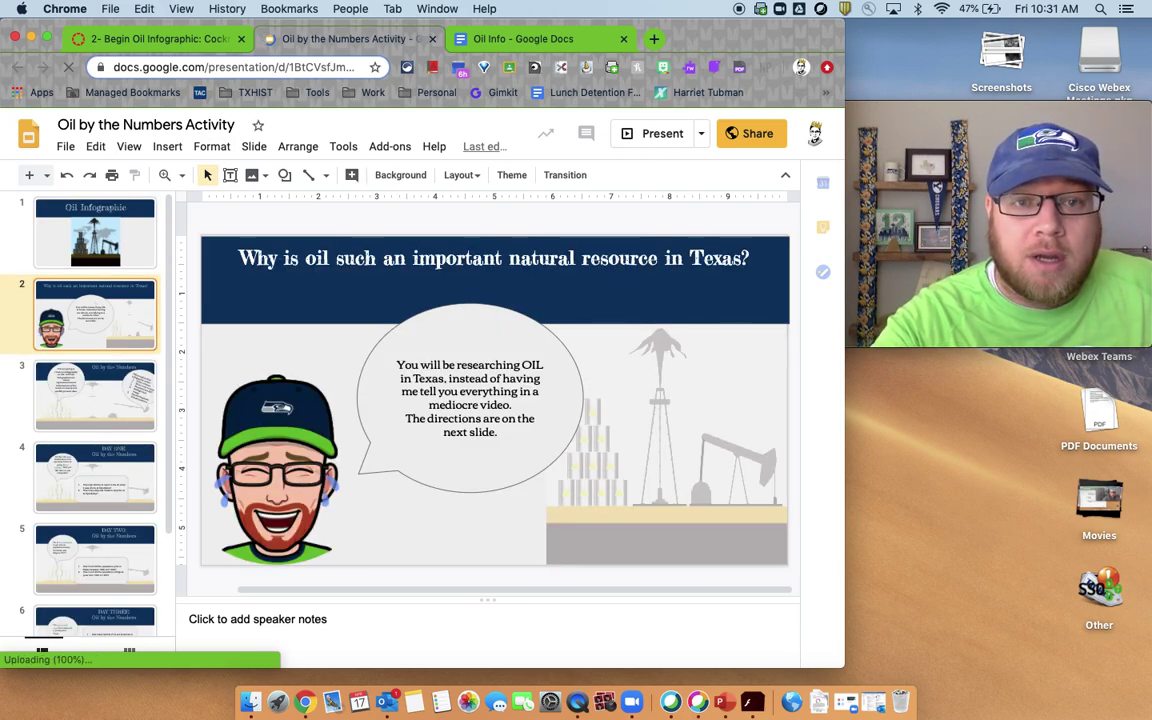
key(Down)
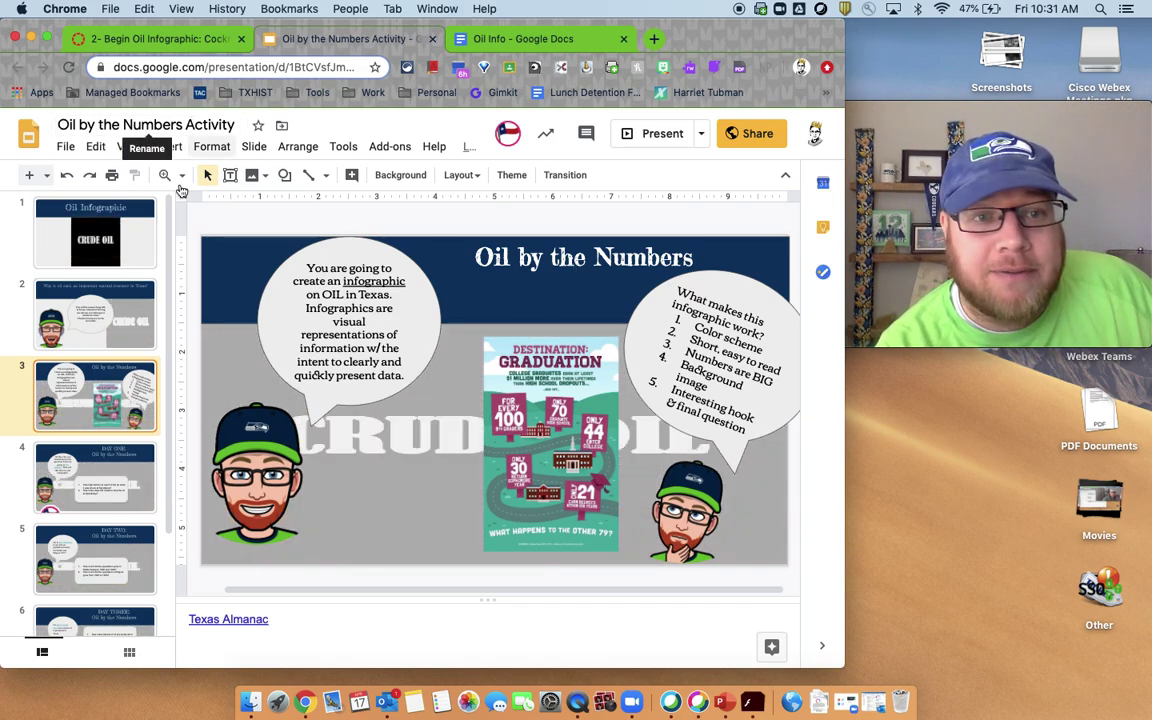
click(121, 472)
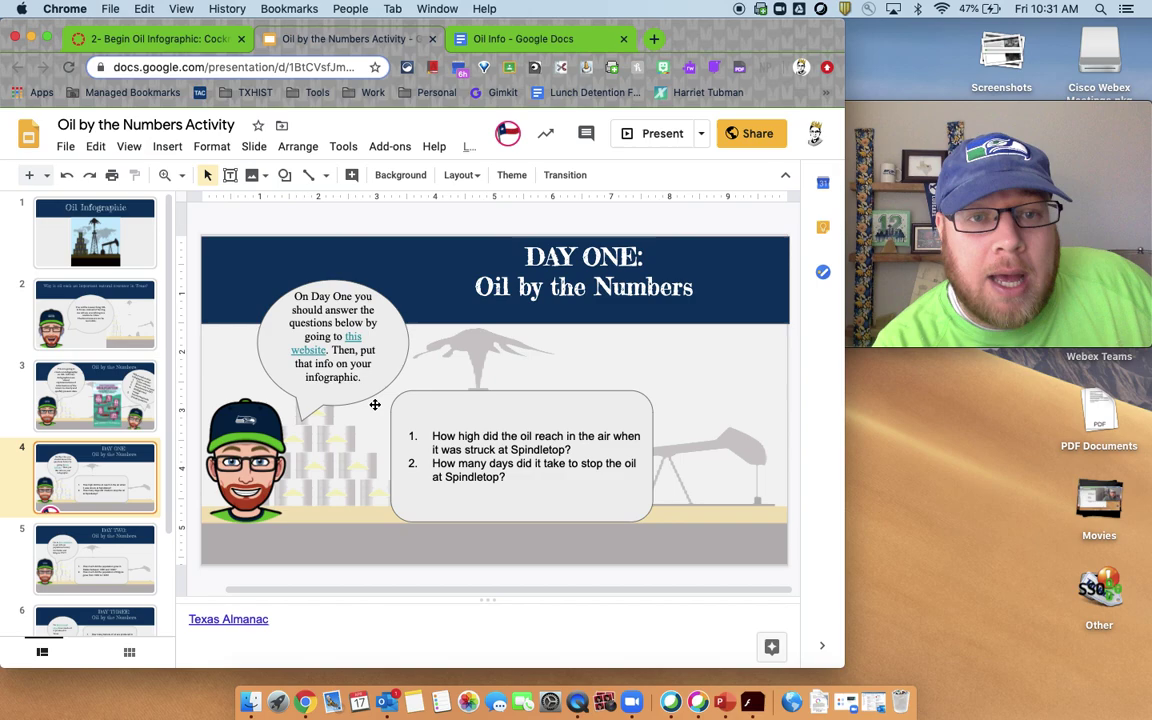
click(170, 40)
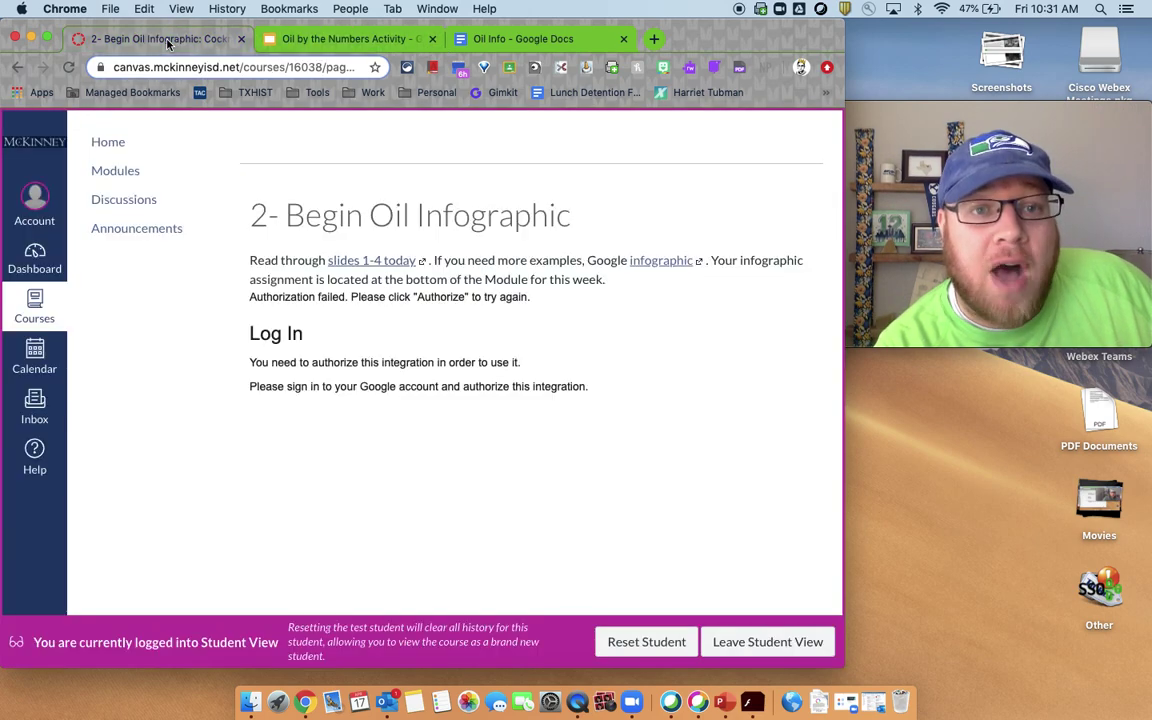
Step: Go back to Modules, scroll down to Day Five, and open the Oil Infographic assignment
click(124, 173)
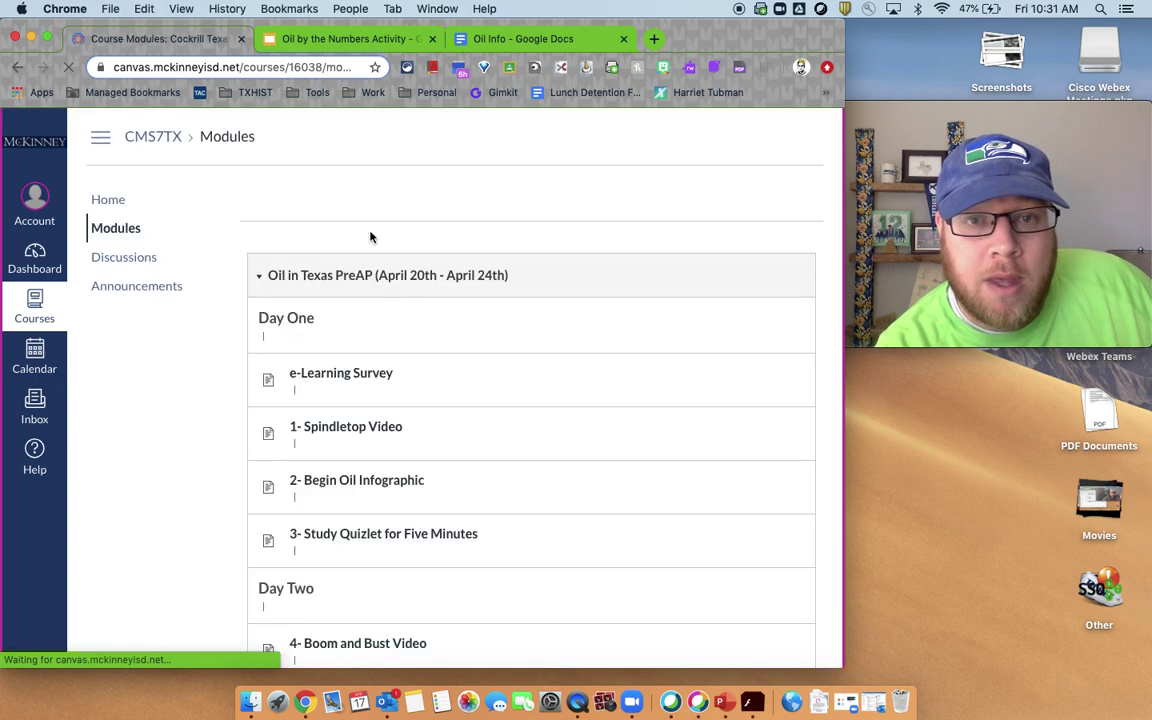
scroll(393, 322, down, 1)
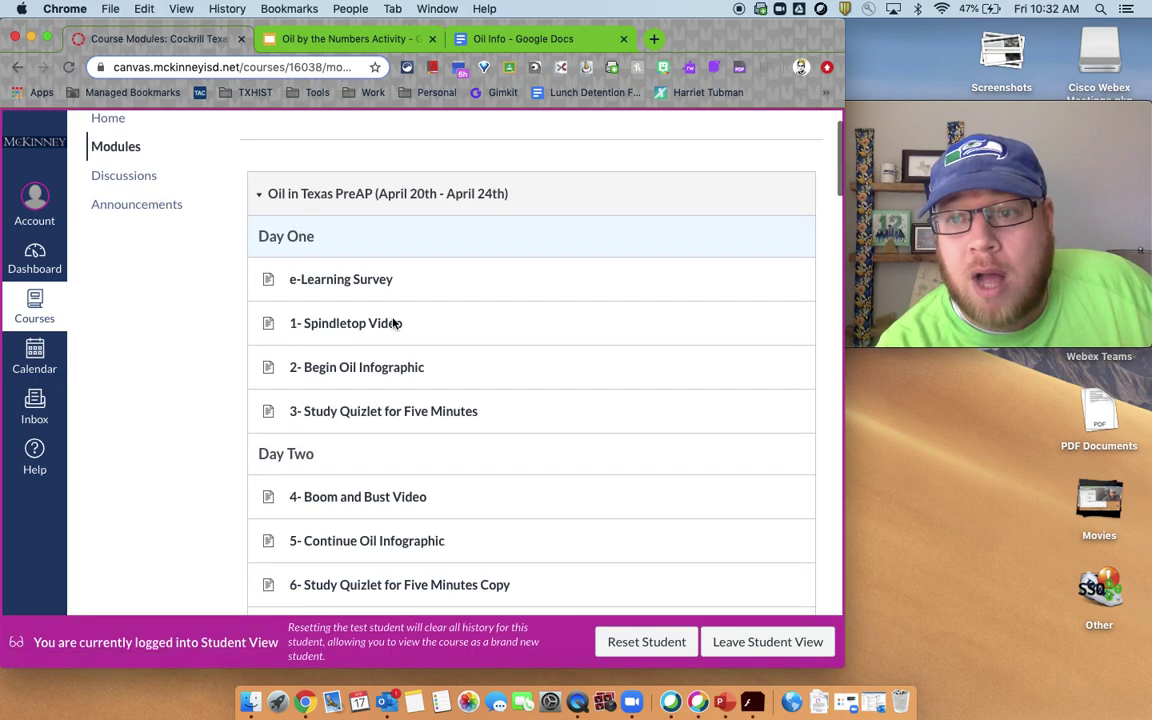
scroll(395, 323, down, 1)
scroll(395, 323, down, 1)
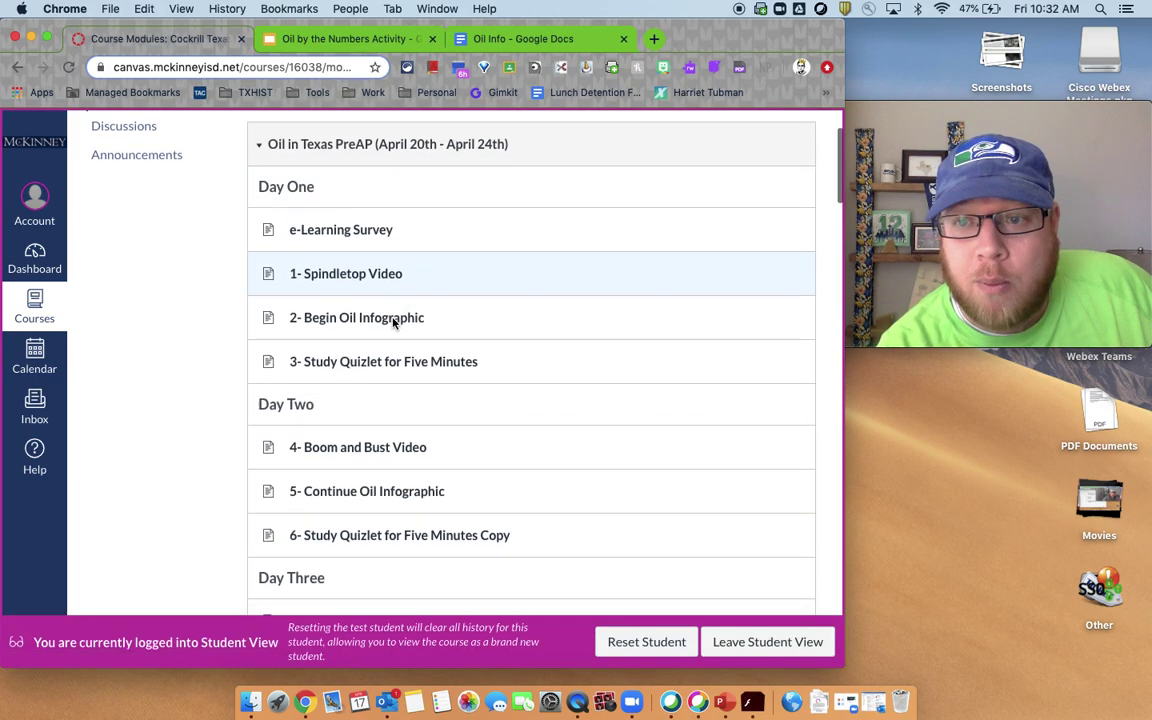
scroll(395, 323, down, 6)
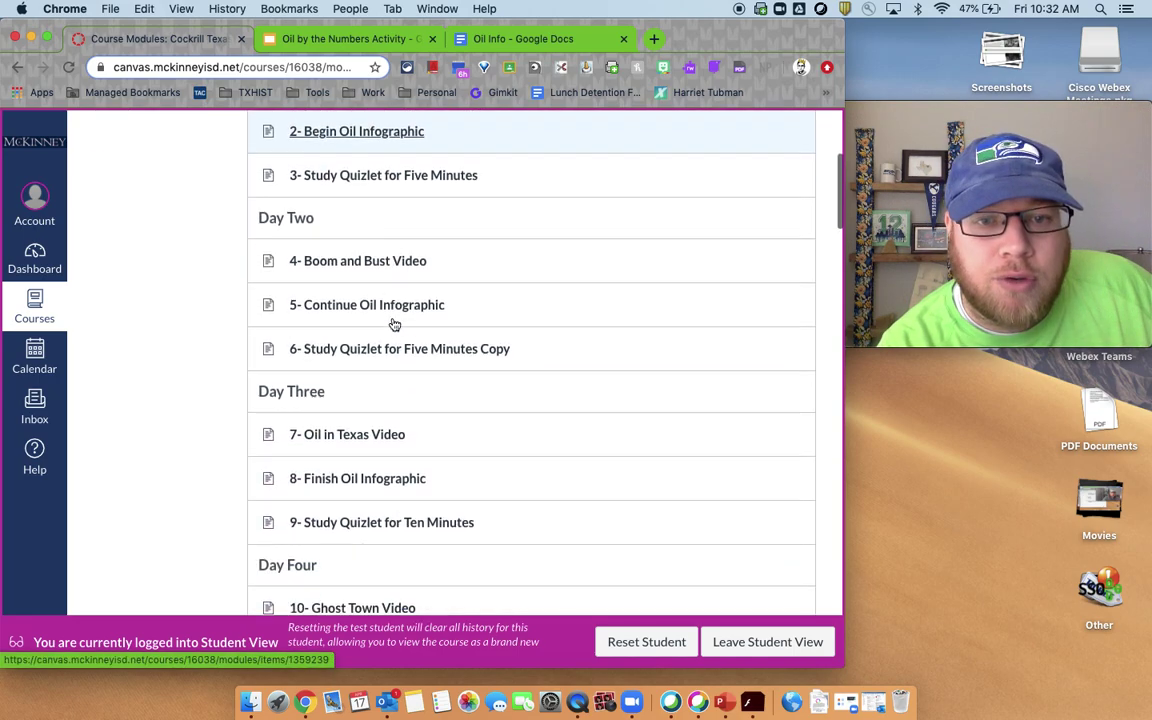
scroll(395, 323, down, 5)
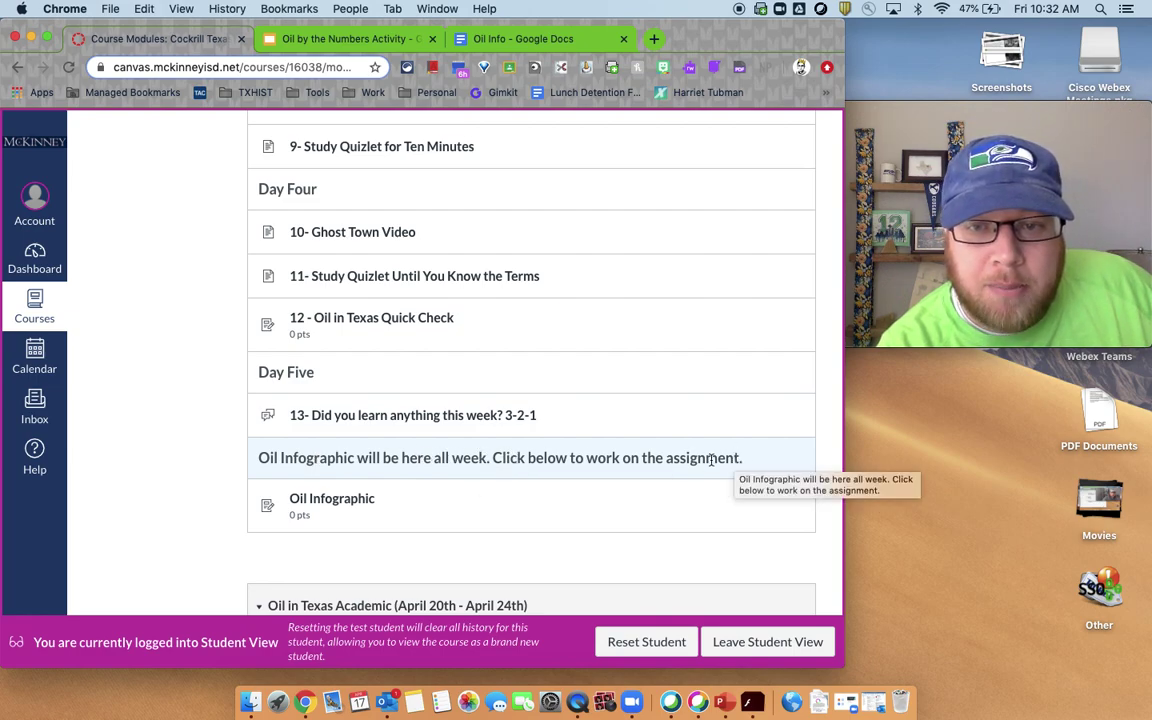
click(319, 501)
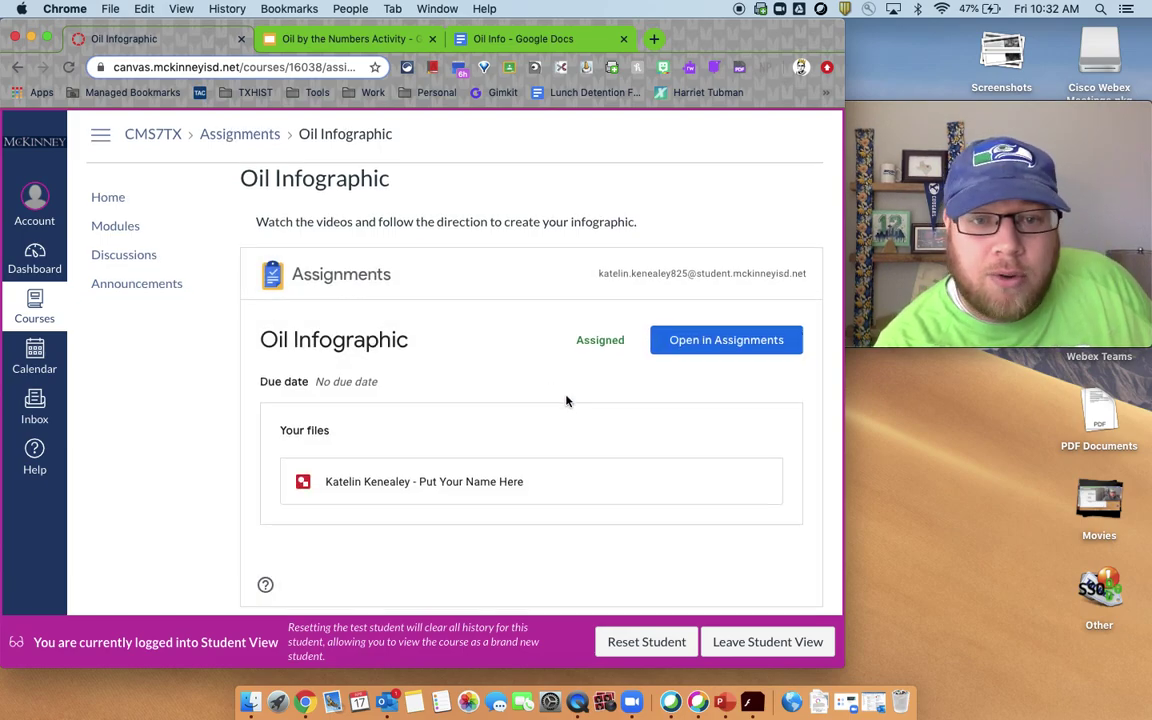
Step: Open the Oil Infographic assignment in Google Assignments and open its attached drawing file
scroll(540, 395, down, 1)
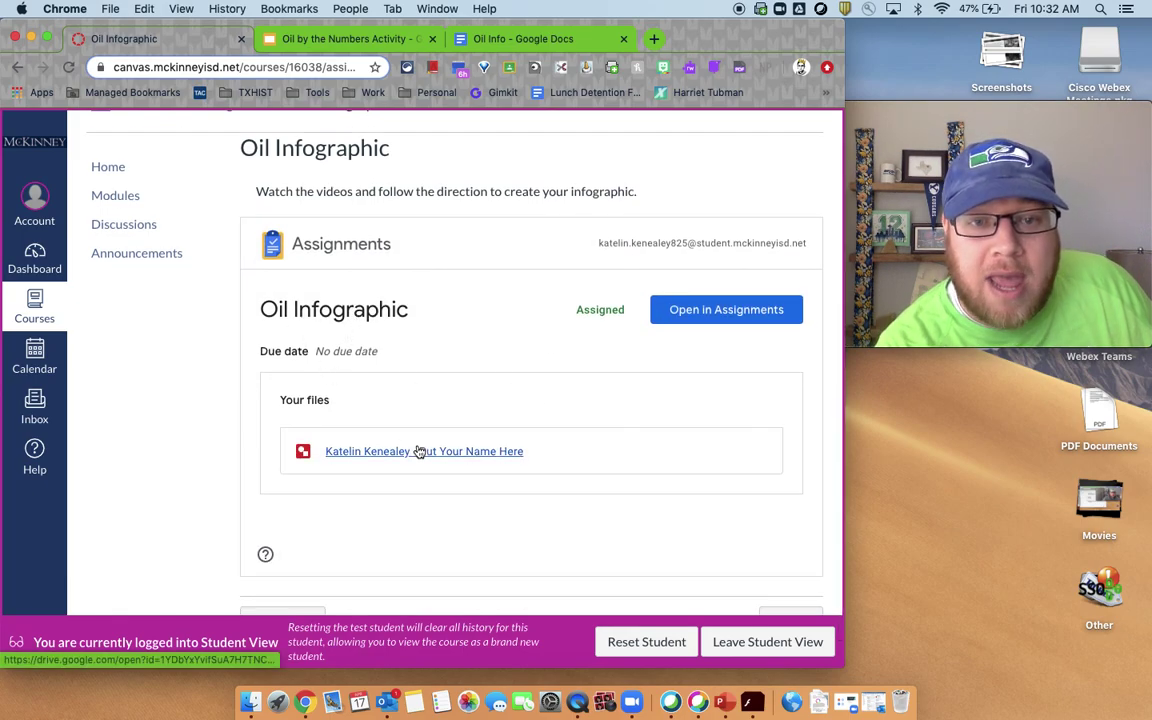
click(700, 314)
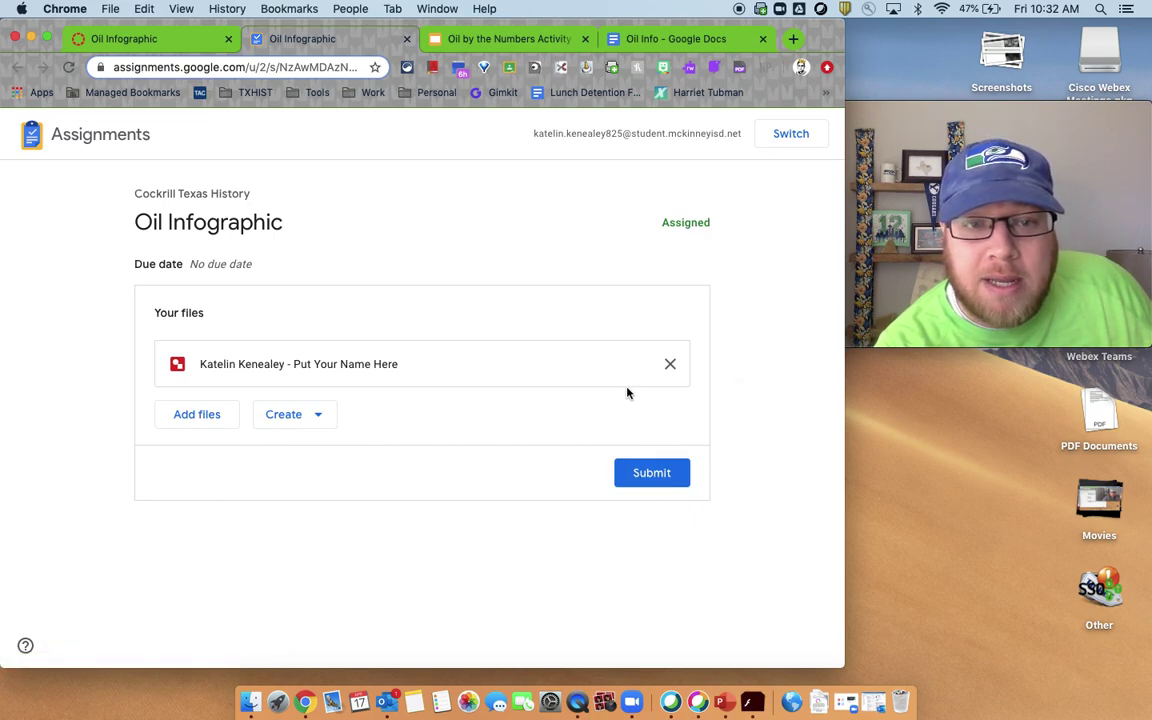
click(265, 366)
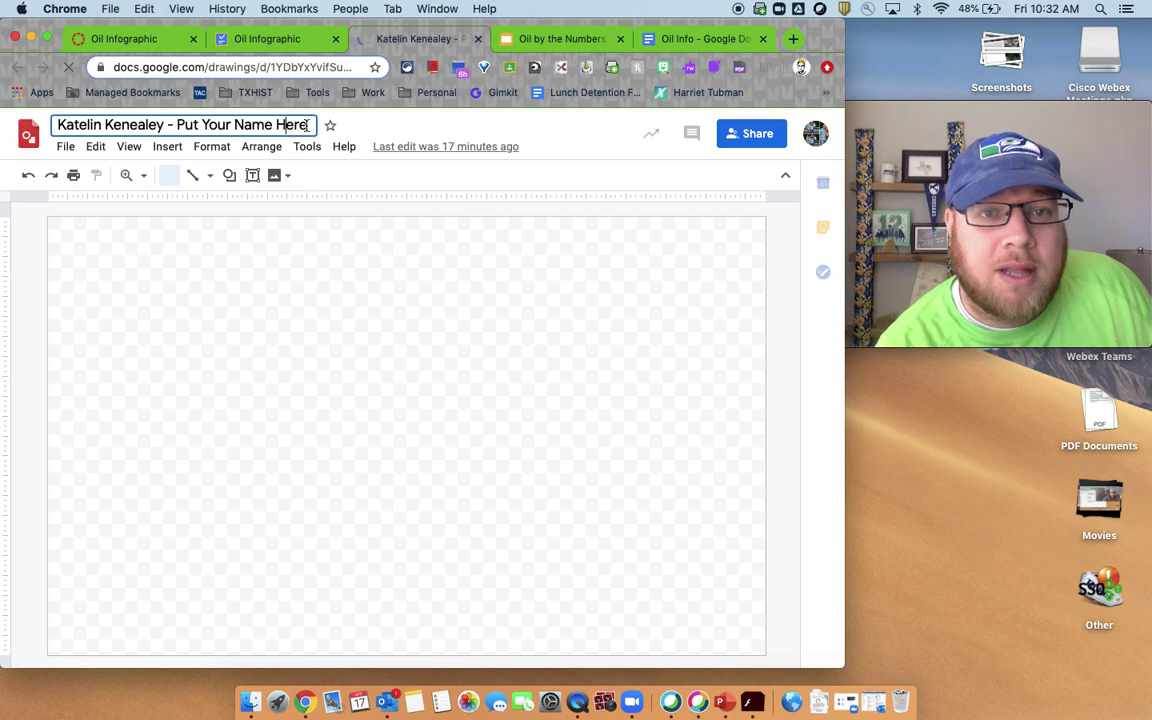
Step: Draw a text box near the canvas top-left and fill it with random placeholder letters
drag(307, 124, 166, 125)
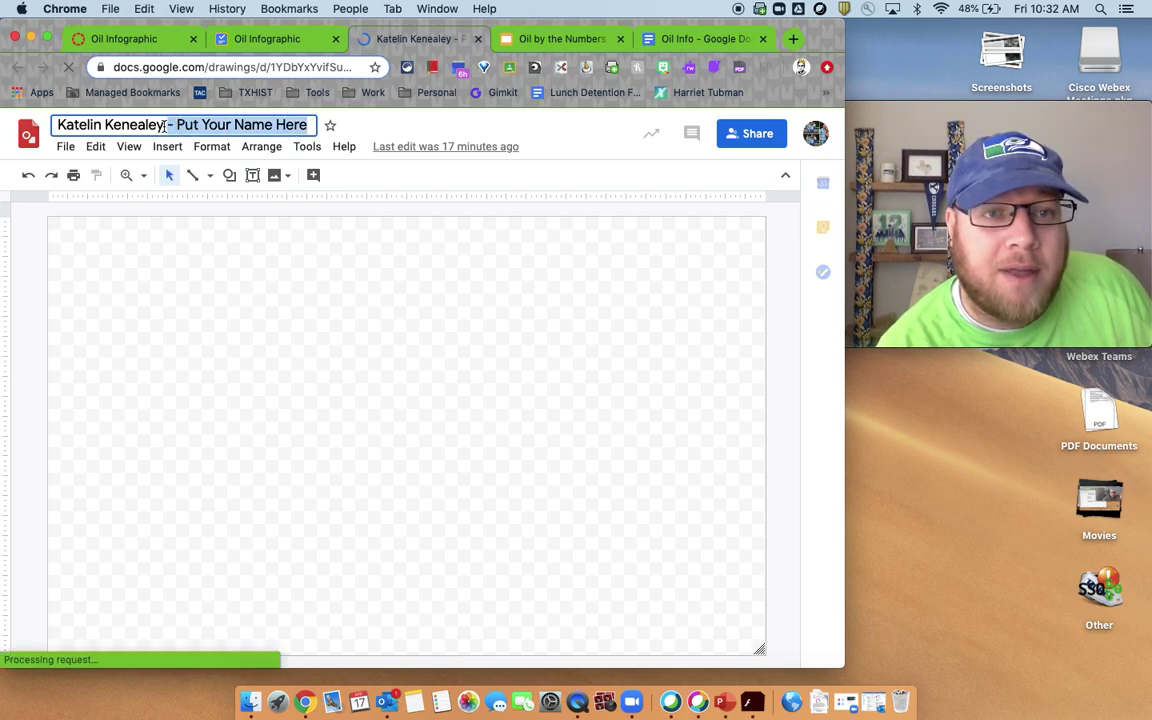
click(263, 293)
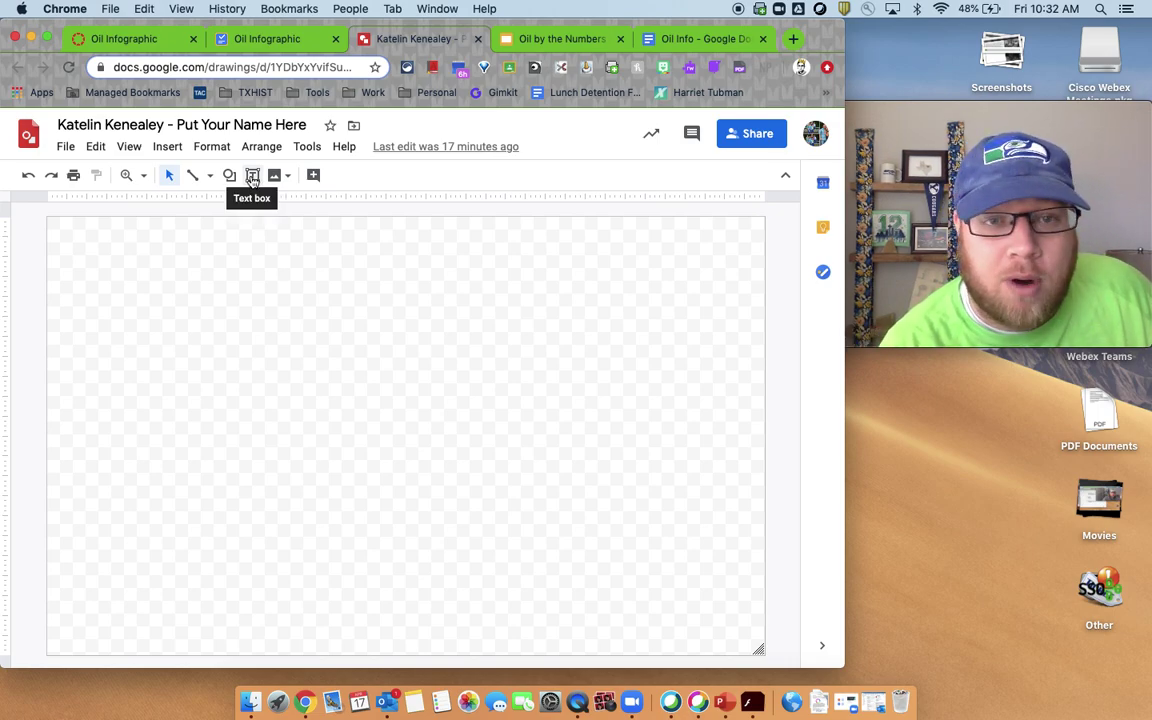
click(253, 176)
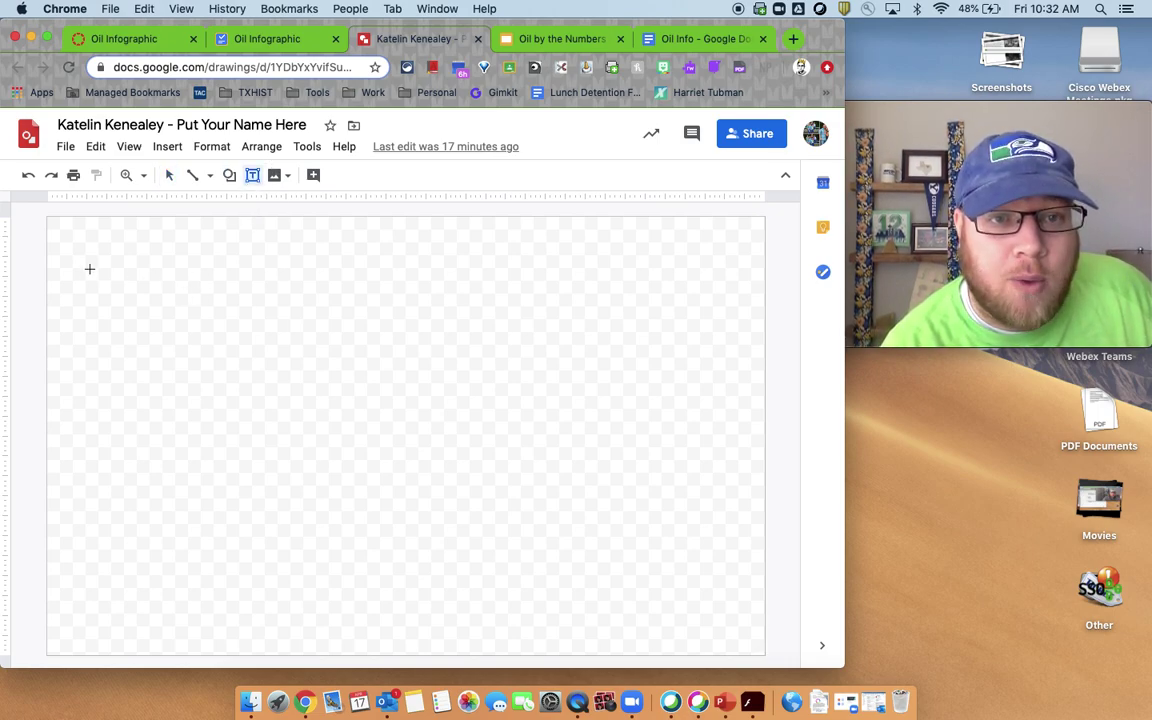
drag(97, 262, 401, 340)
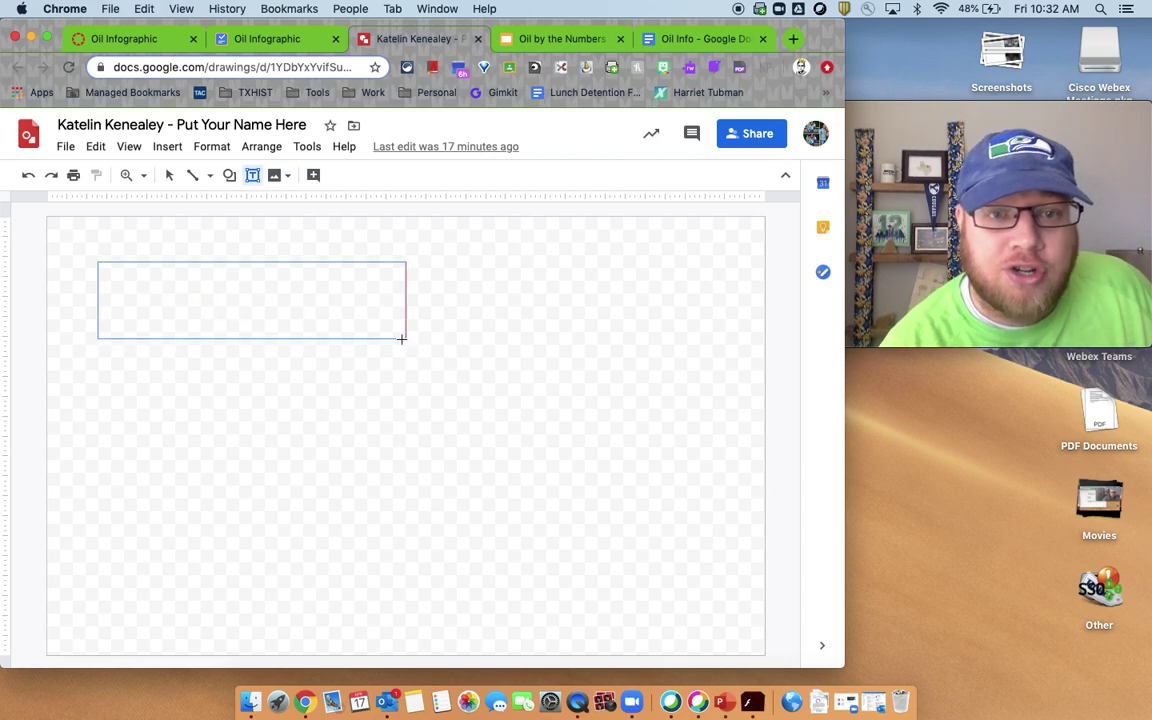
text(lgyrdeyrstrdfiuh)
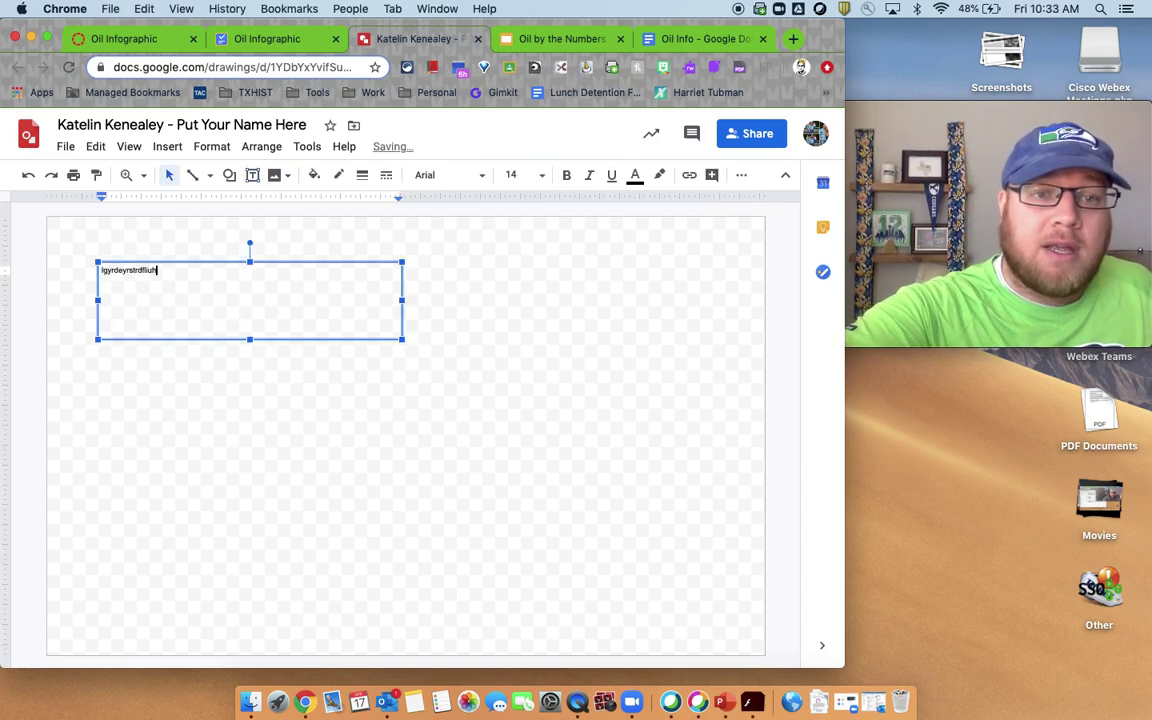
text(;kgjfgxfhdshoiufrewqddchgg)
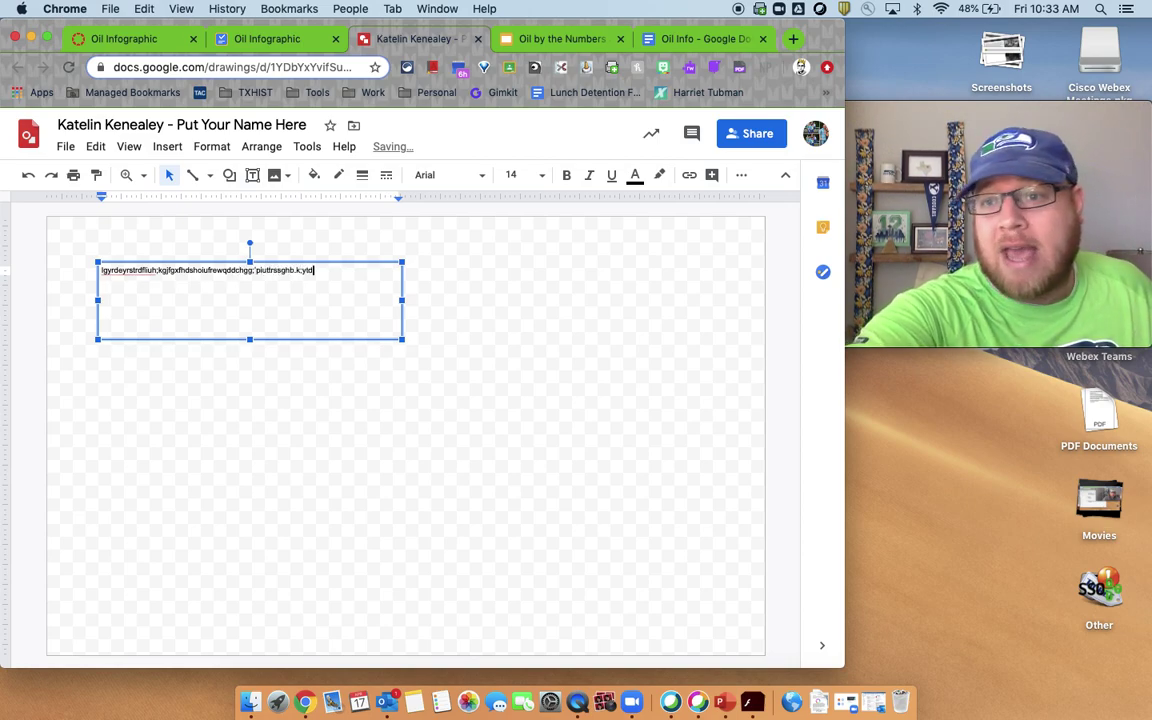
text(;'piuttrssghb.k;ylderafkjhjvcvkmlkjlfhdgszcv/khkghdfdxbik'jkgdfdgfdxjlkjgutderajh)
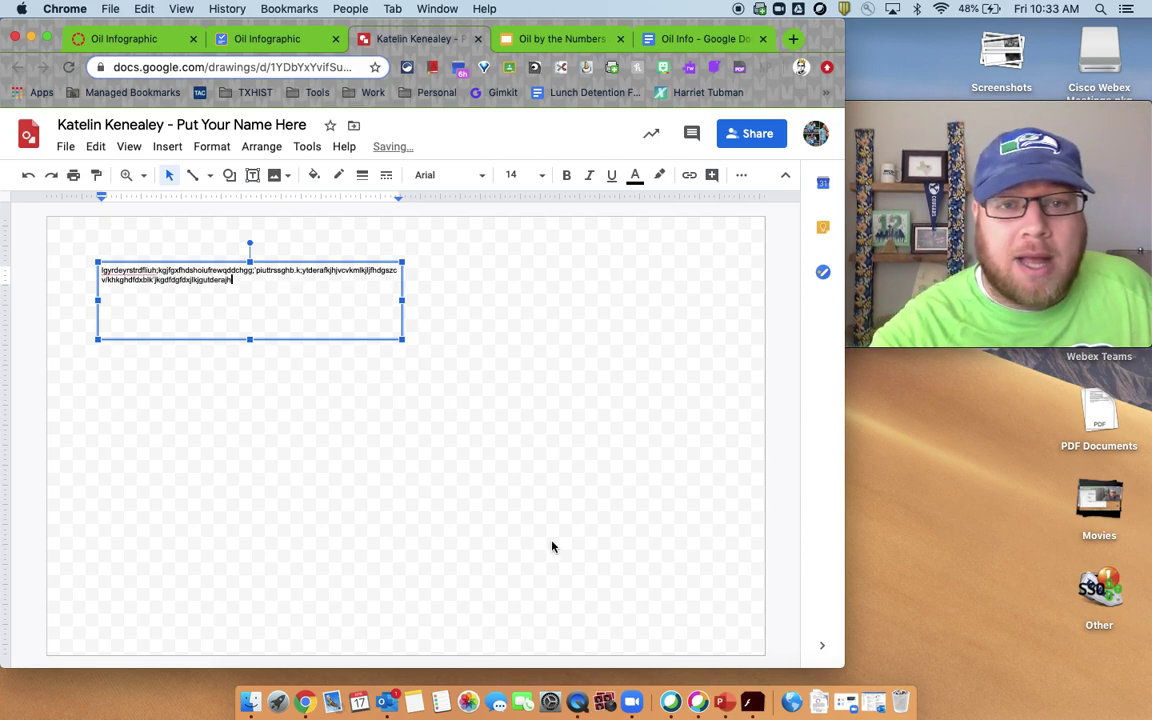
click(290, 390)
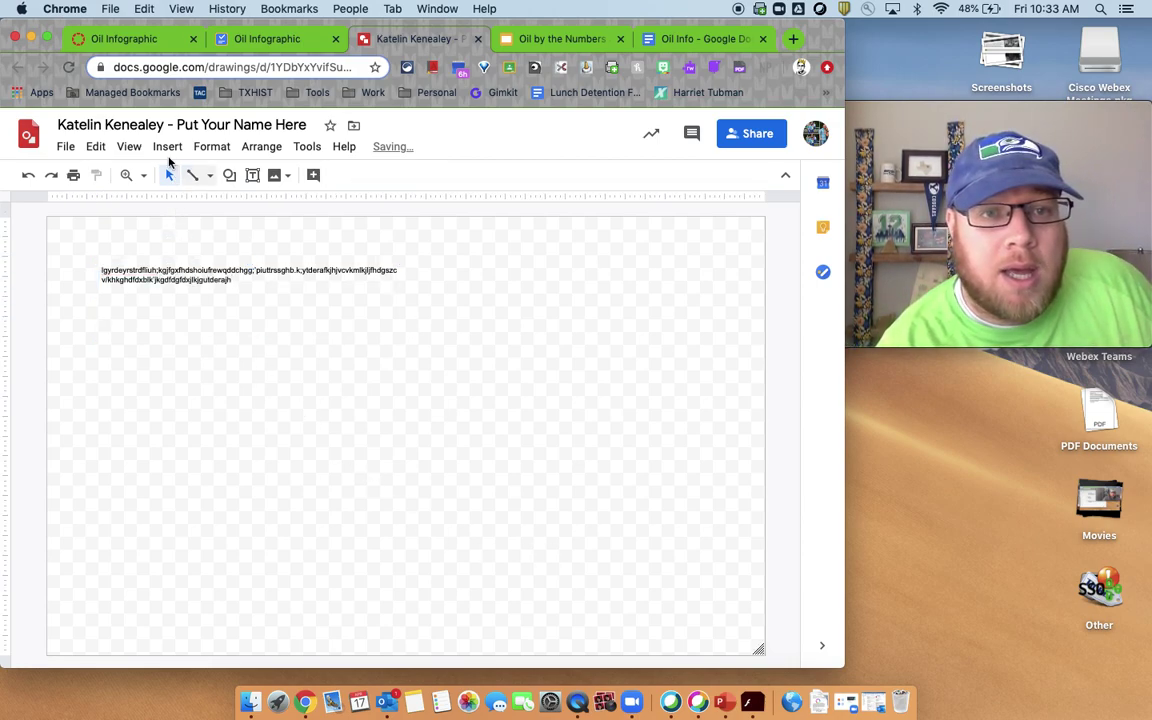
Step: Draw a wavy punched-tape banner right of the canvas centre and type placeholder text in it
click(229, 175)
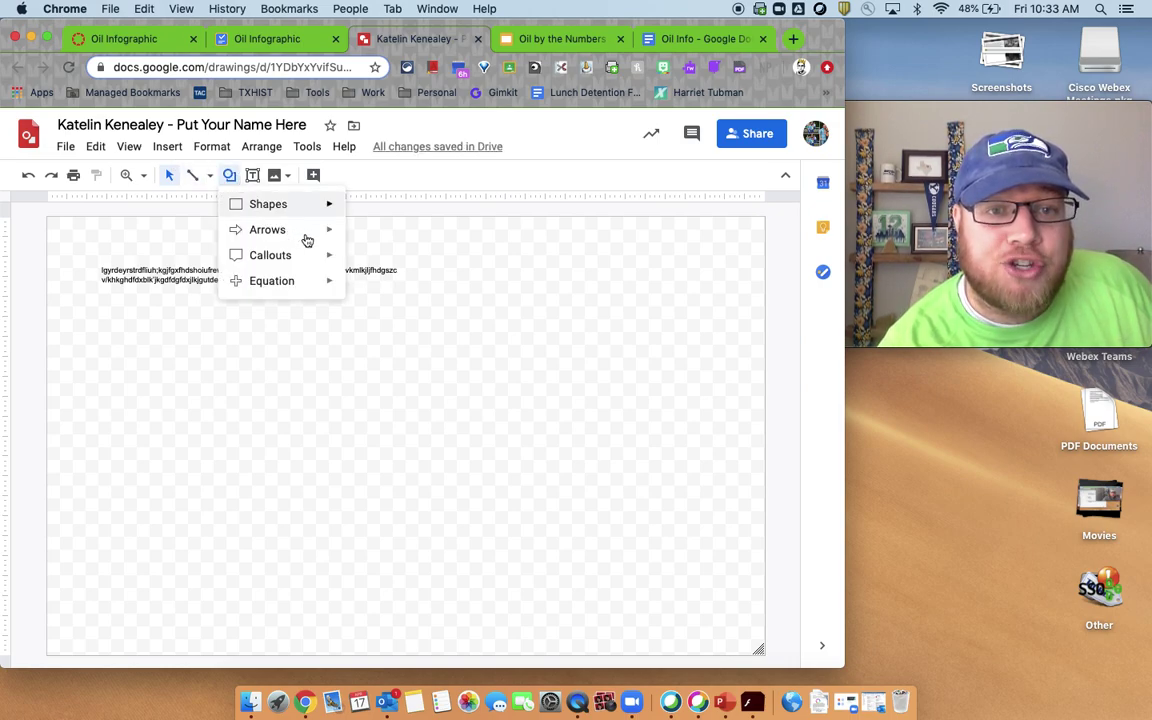
mouse_move(328, 204)
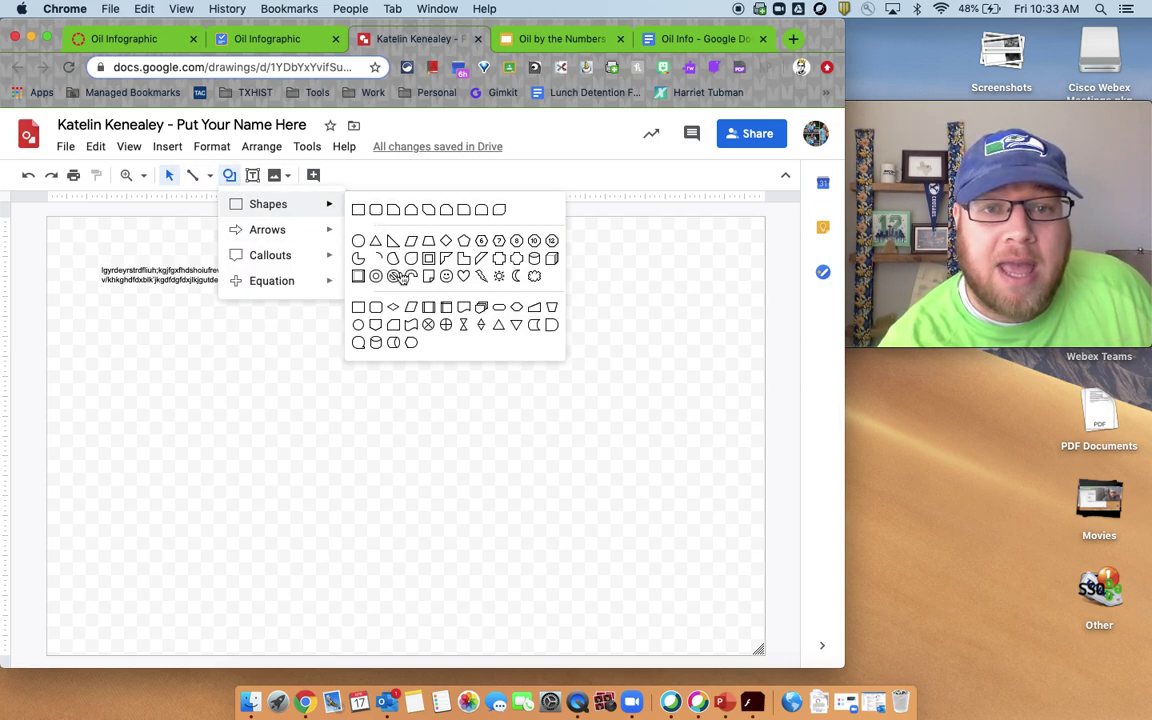
click(411, 324)
drag(376, 322, 714, 429)
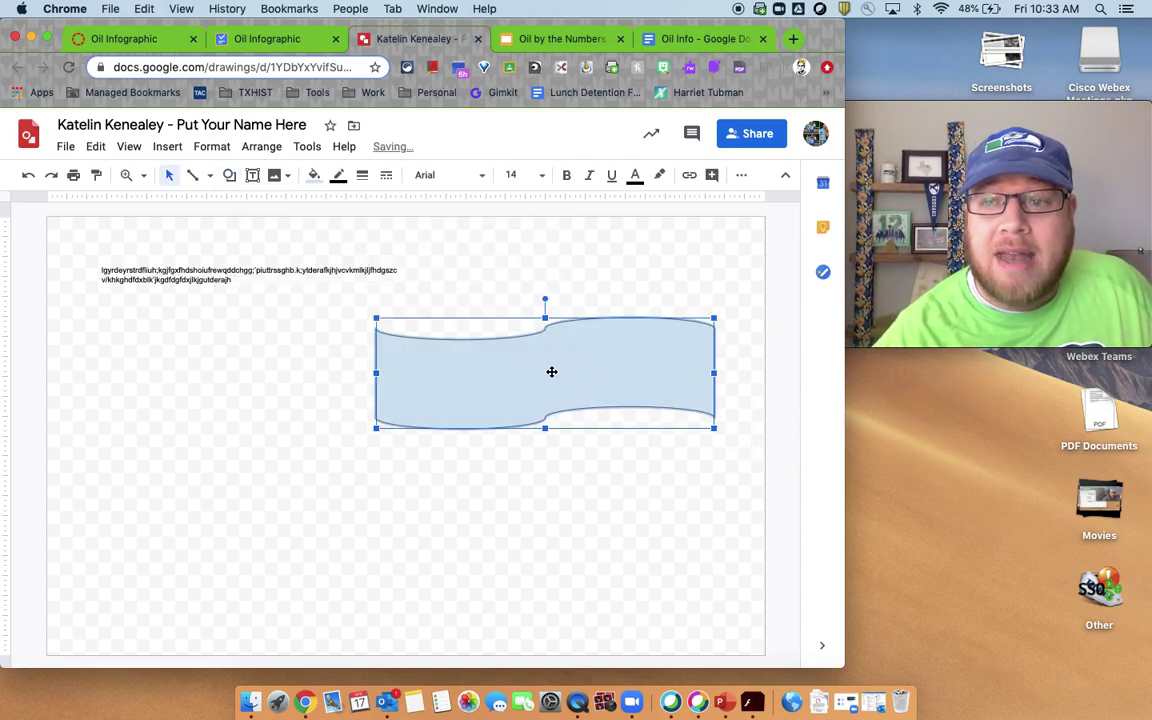
text(.mnkghhesgjvjh)
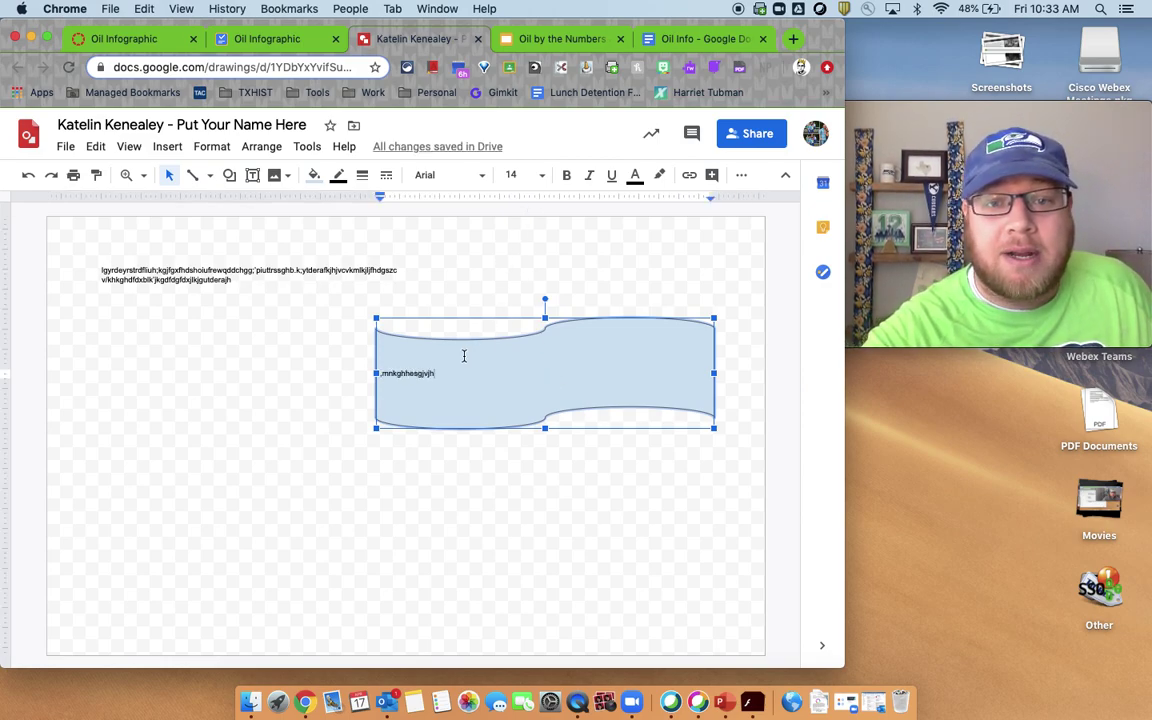
Step: Format the banner text as 48 pt Alfa Slab One, centred
key(super+a)
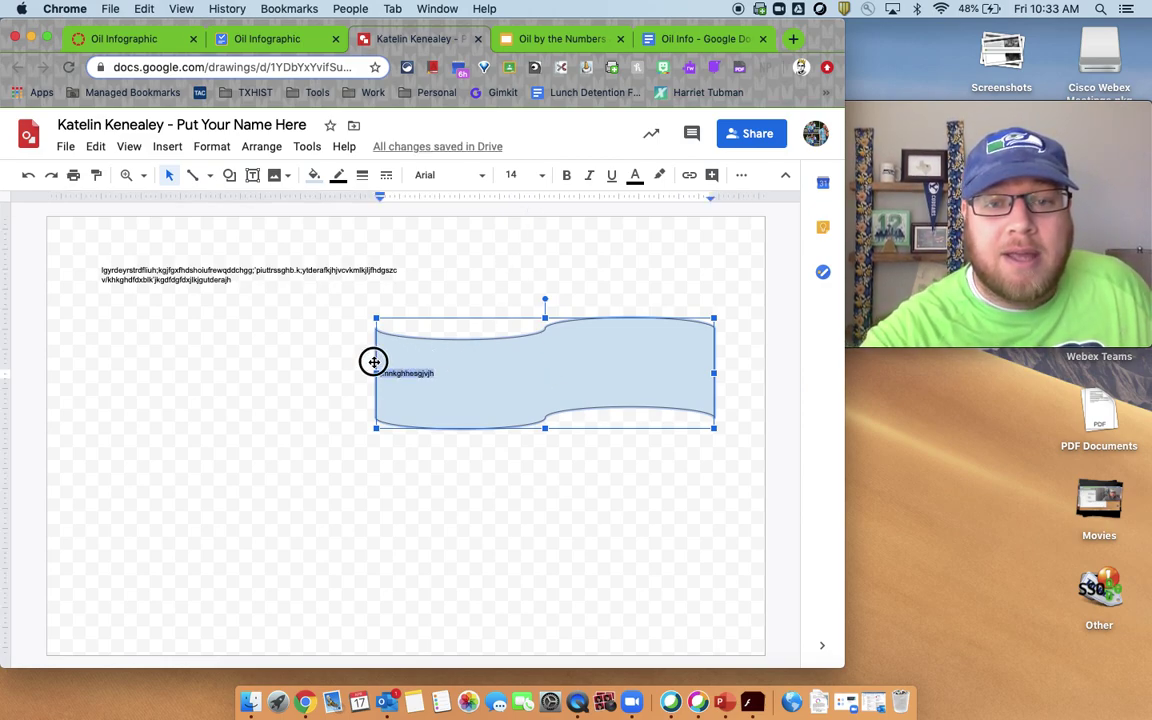
click(545, 177)
click(516, 512)
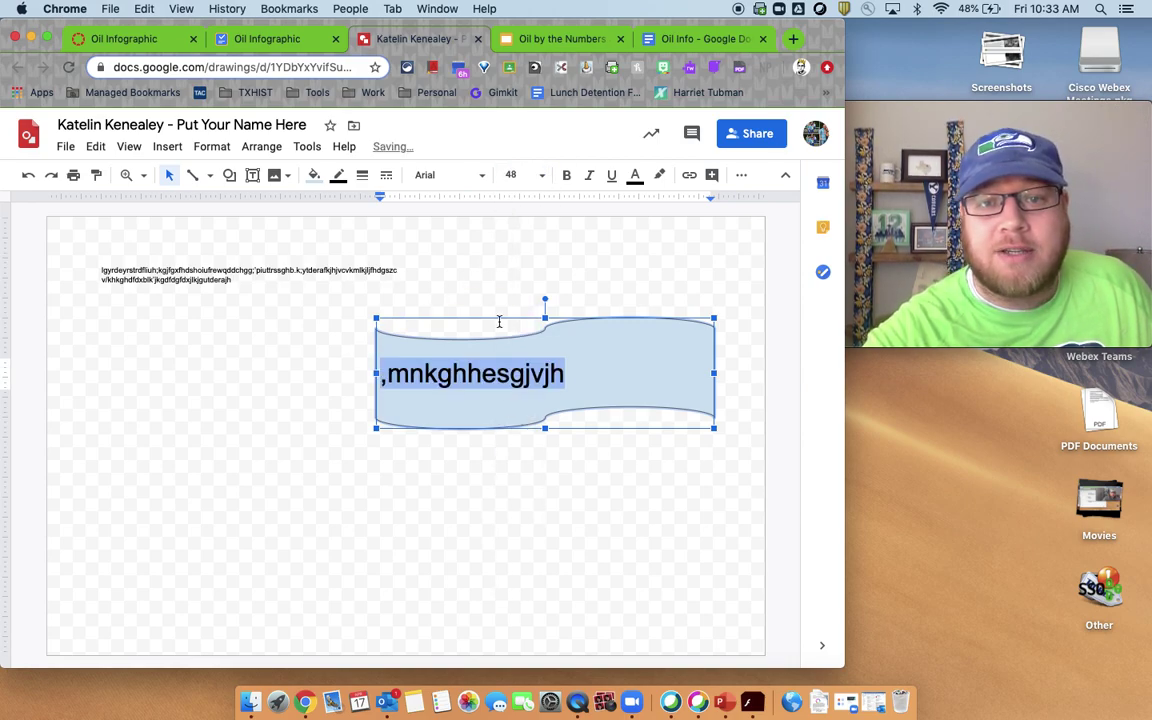
click(484, 177)
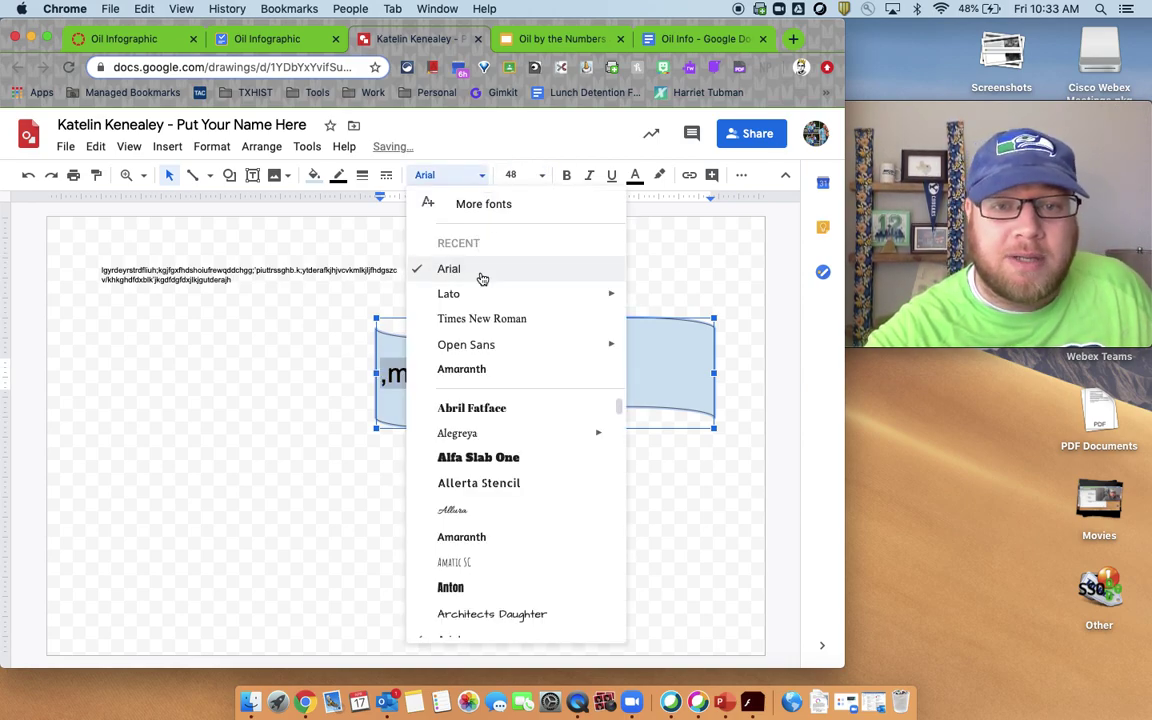
click(495, 460)
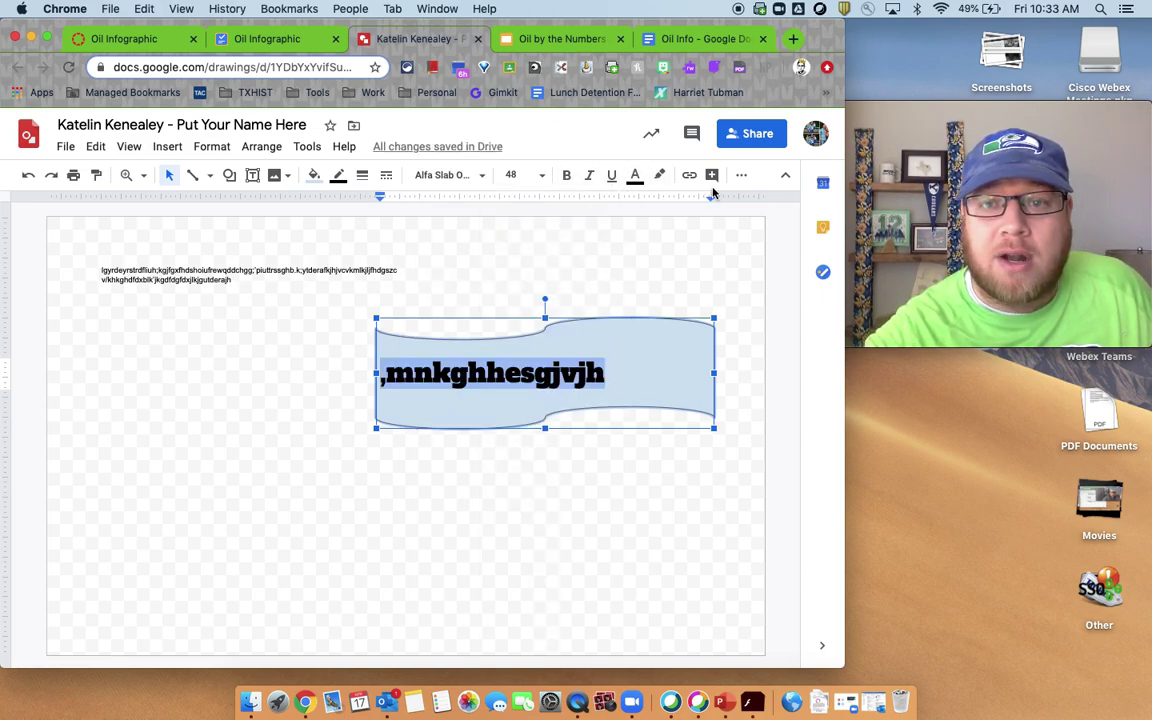
click(741, 175)
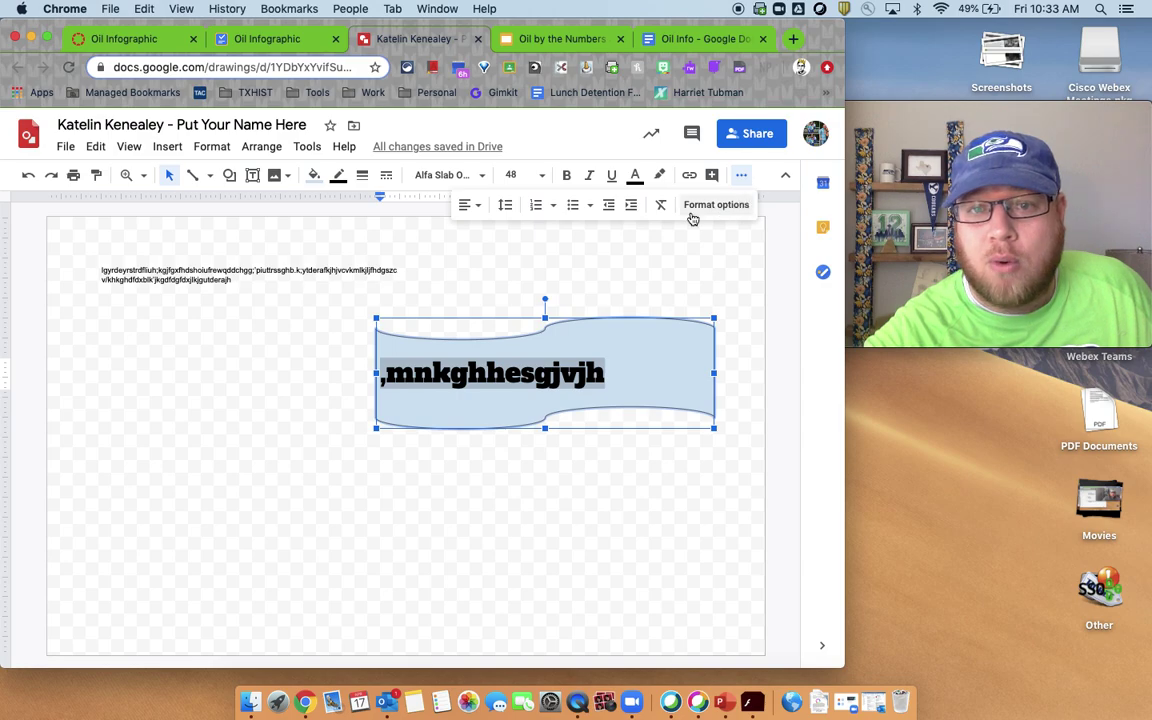
click(478, 207)
click(489, 229)
click(262, 344)
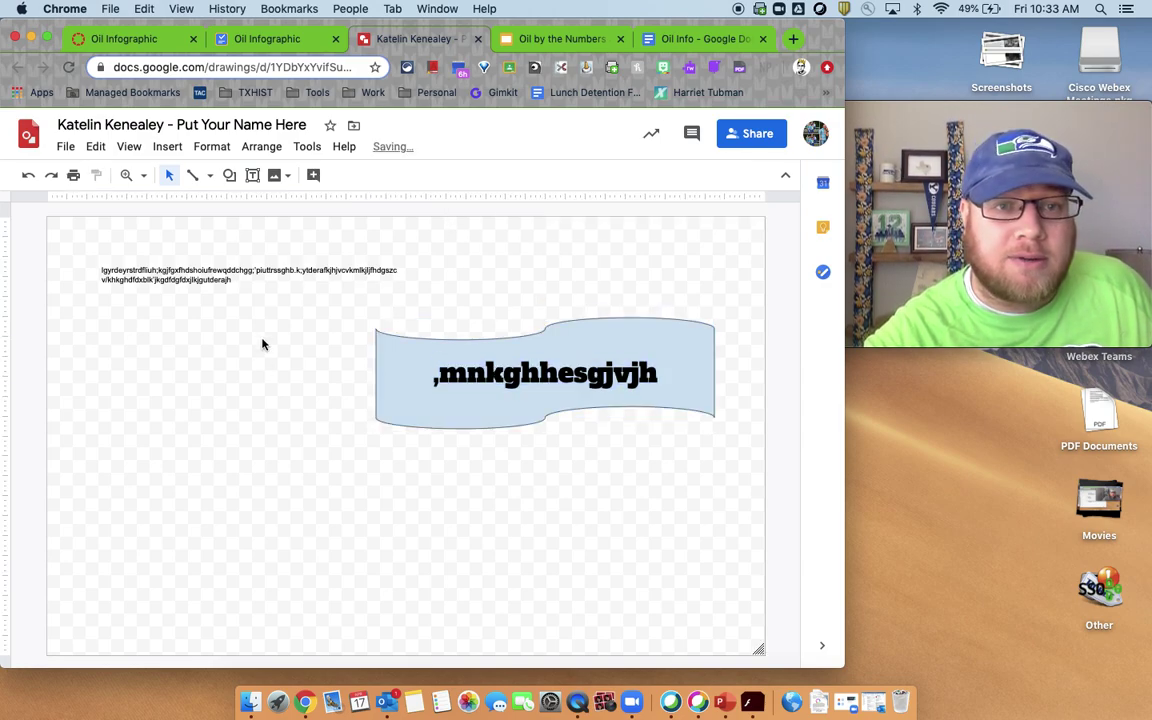
Step: Draw an arrow from the banner up to the placeholder text box
click(210, 176)
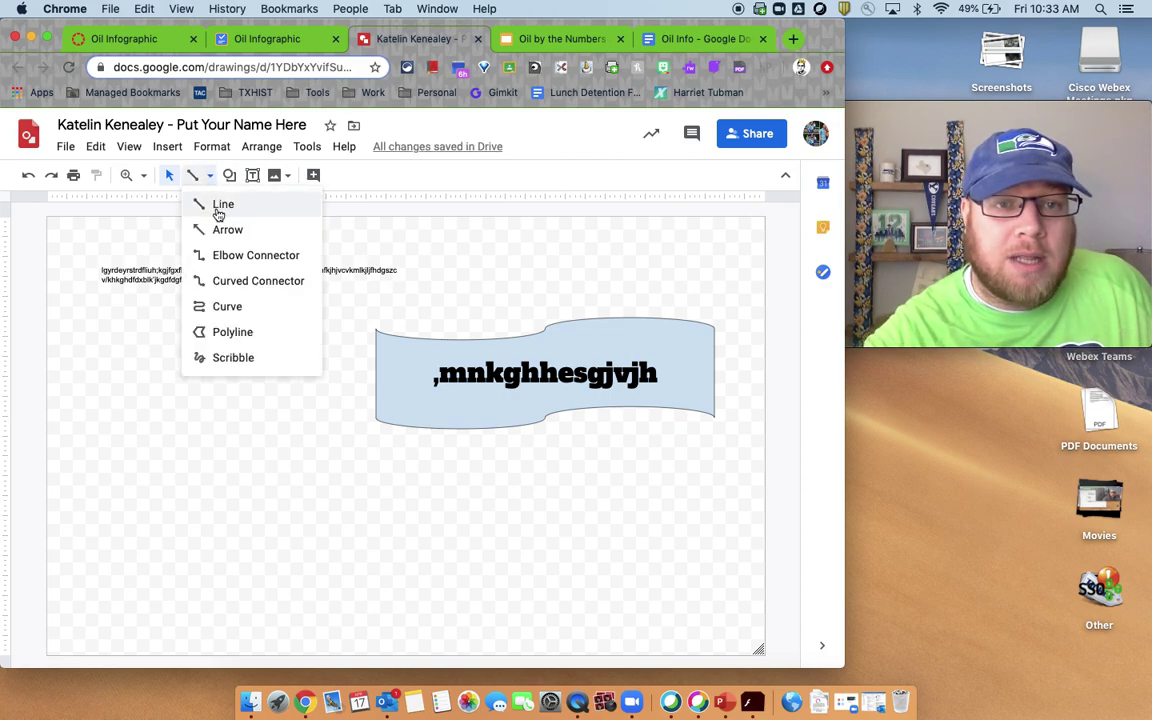
click(221, 208)
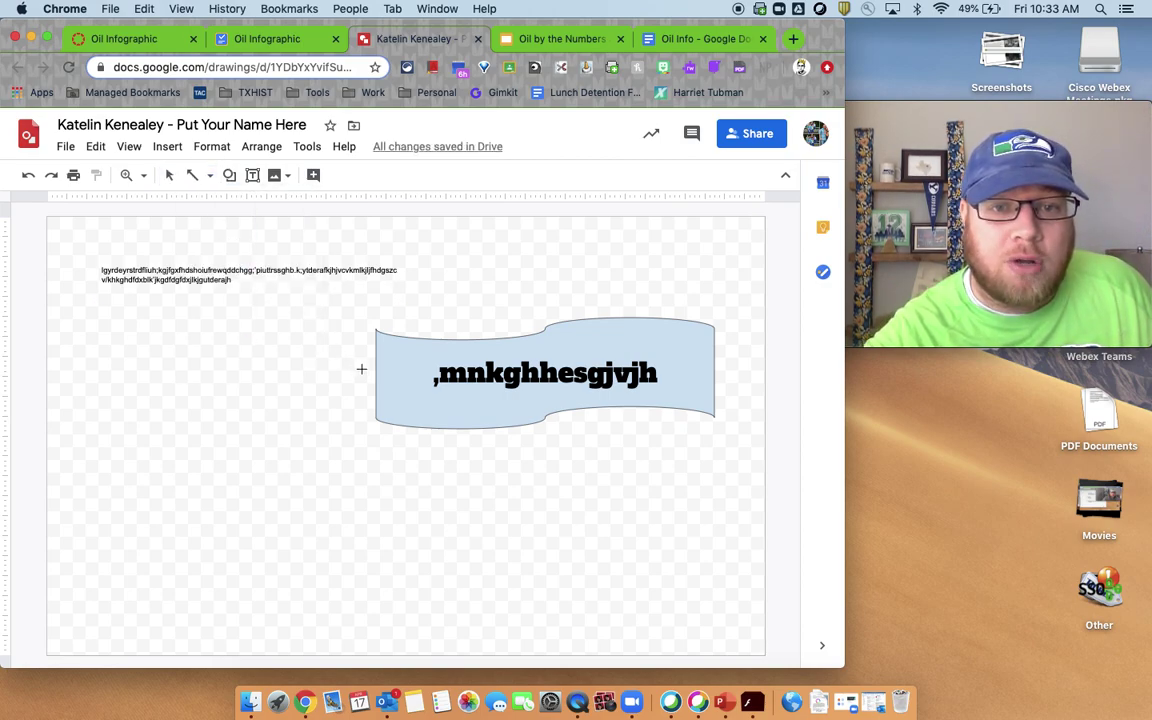
drag(375, 376, 242, 290)
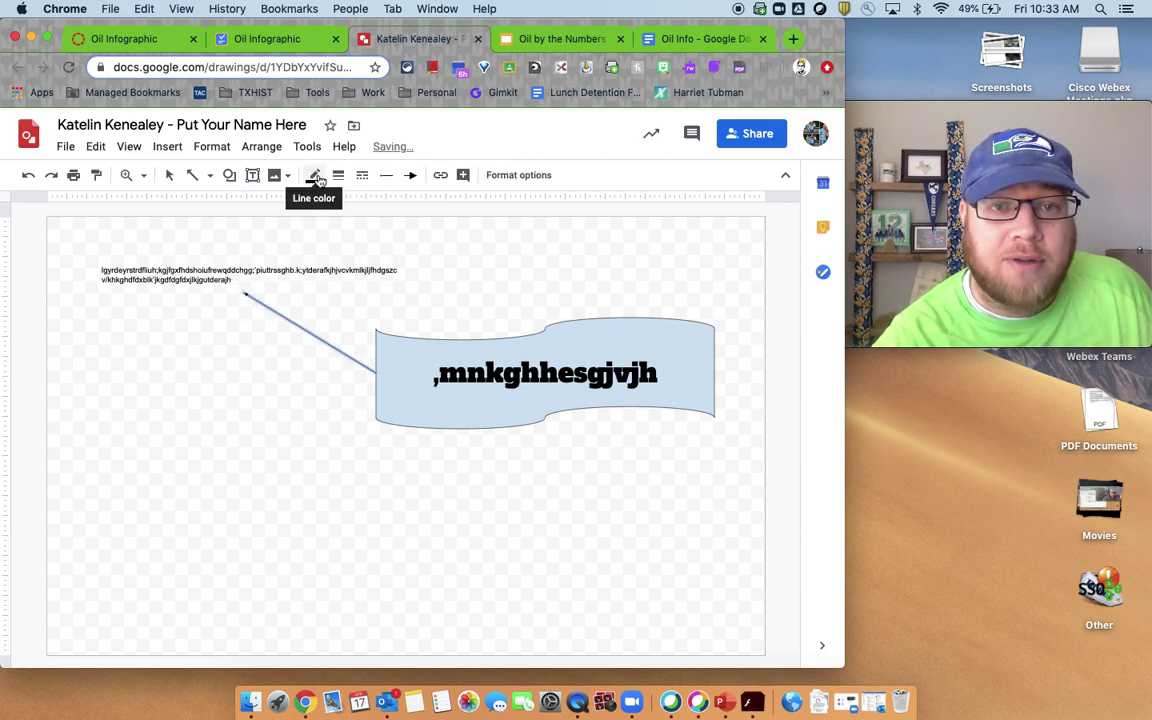
Step: Make the arrow red, 12px thick and dotted
click(316, 176)
click(336, 247)
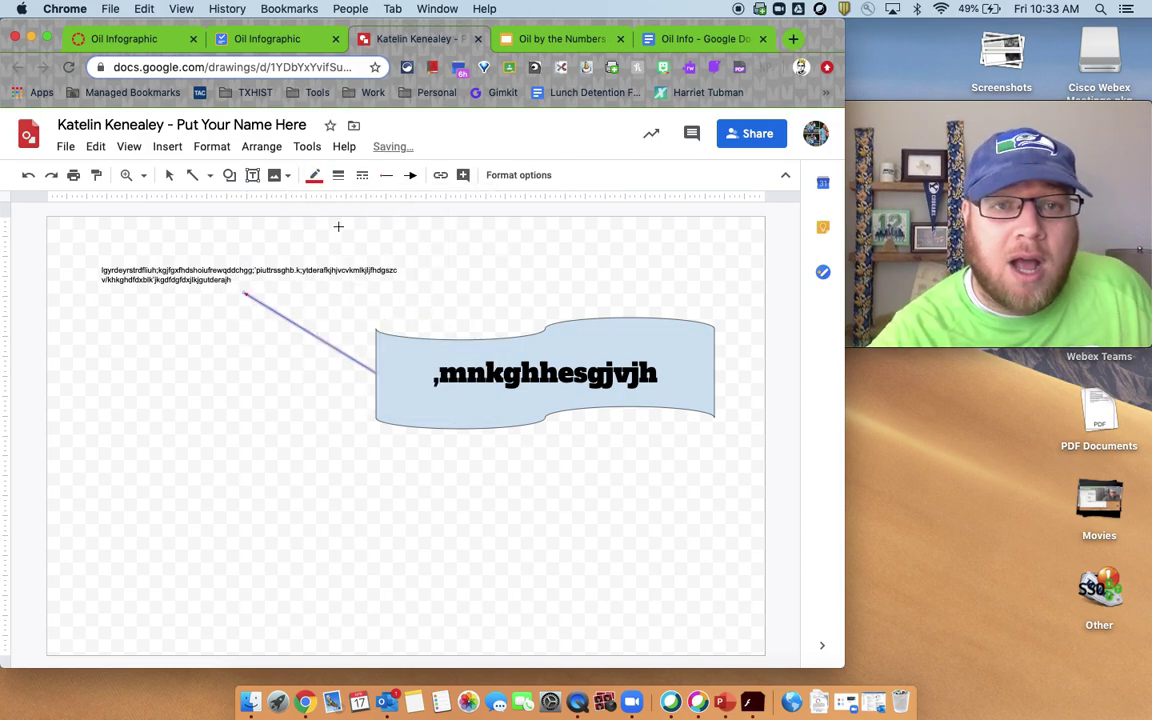
click(338, 176)
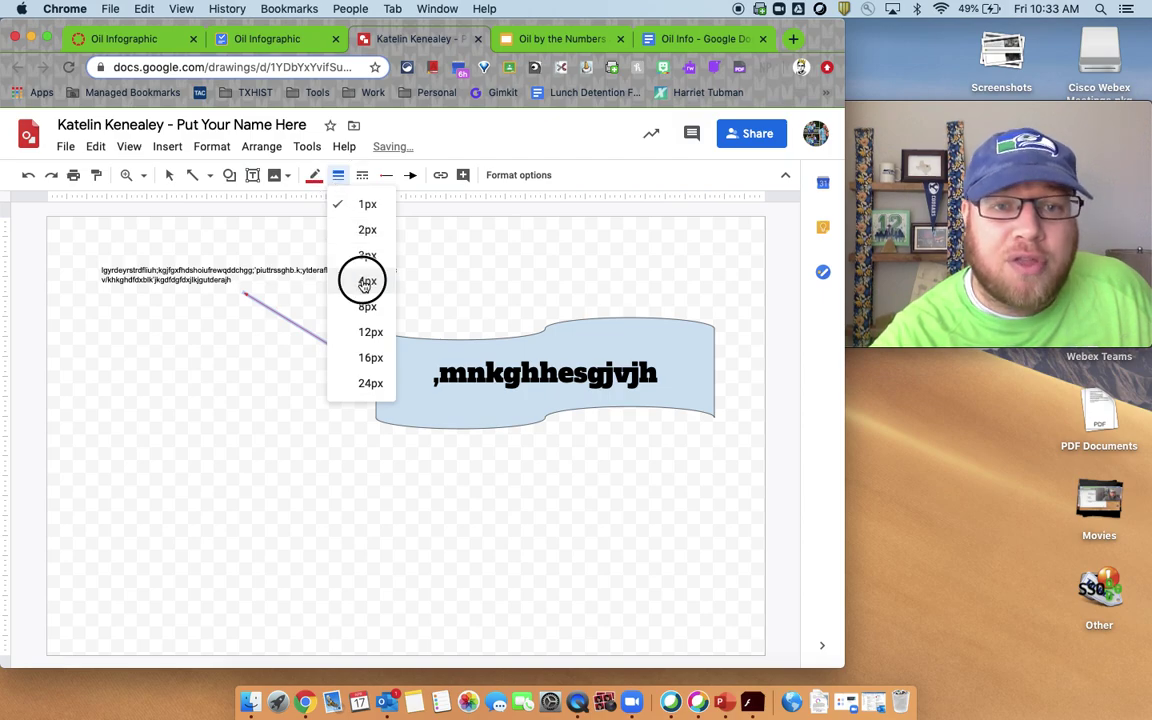
click(365, 282)
click(338, 175)
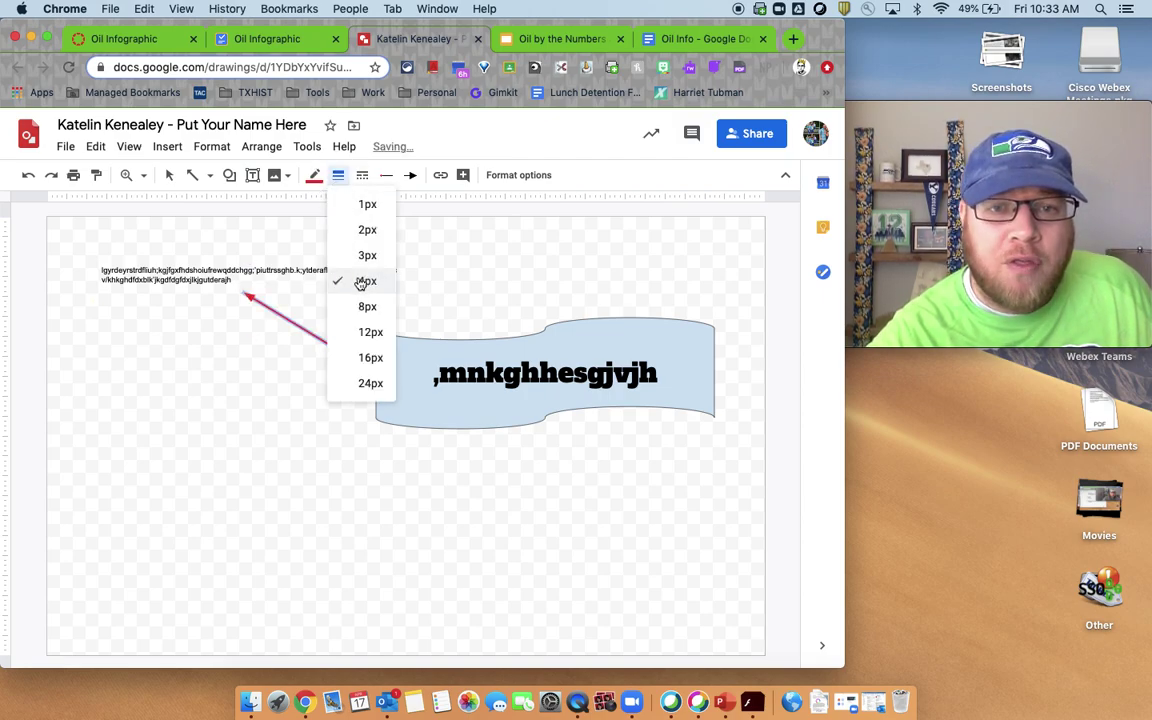
click(368, 331)
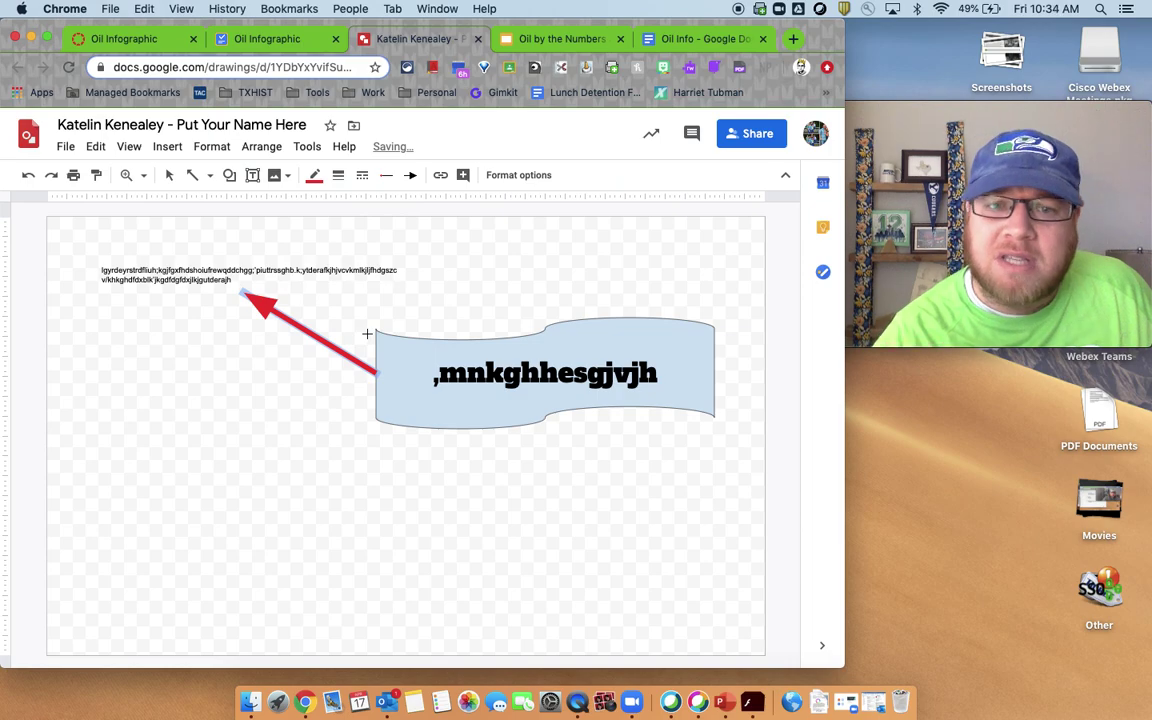
click(362, 175)
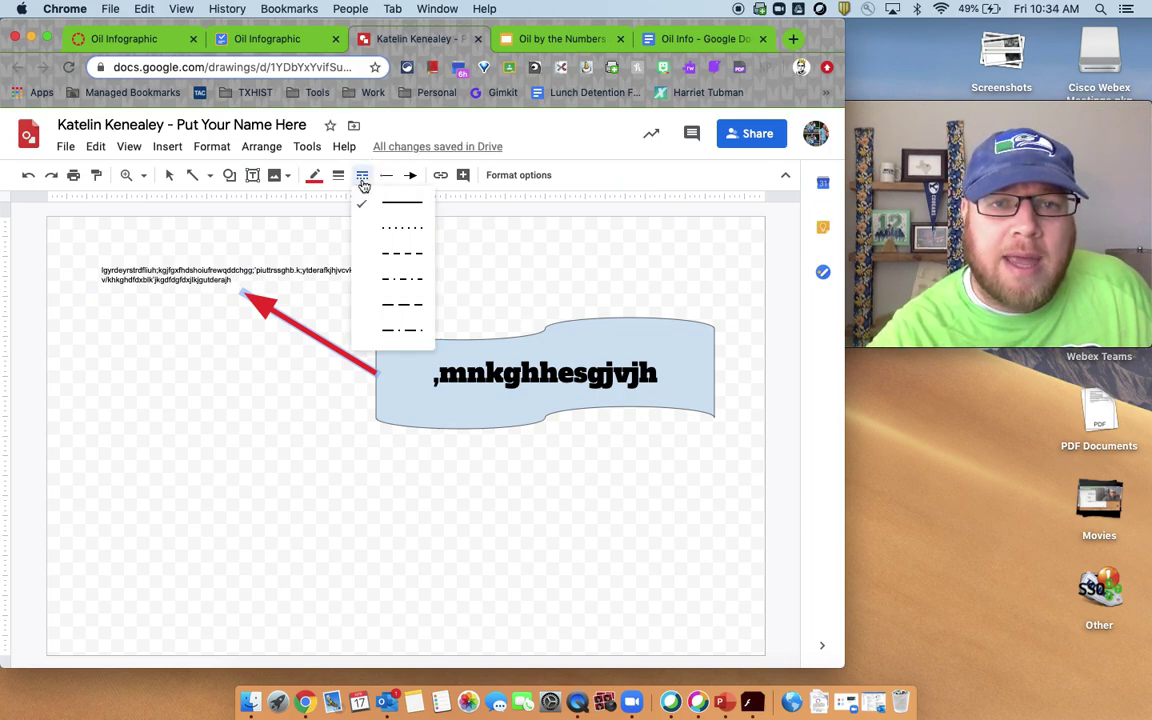
click(391, 223)
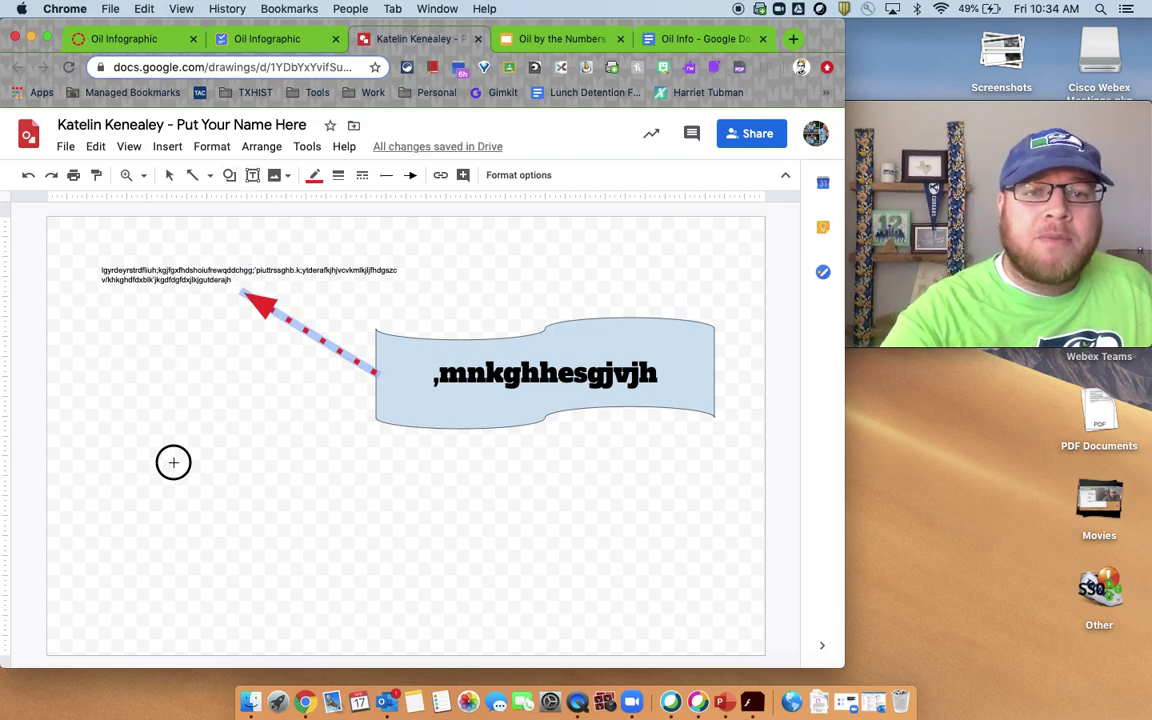
Step: Draw a test dotted arrow in the lower left, then delete it
drag(172, 461, 251, 540)
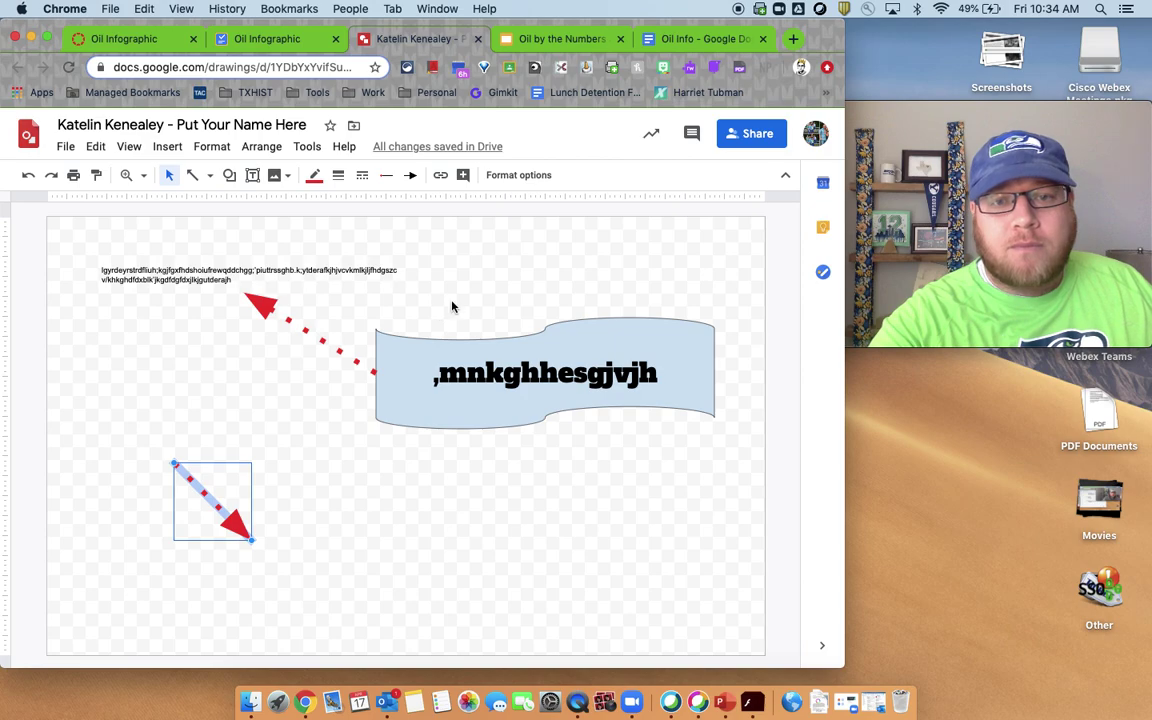
click(429, 483)
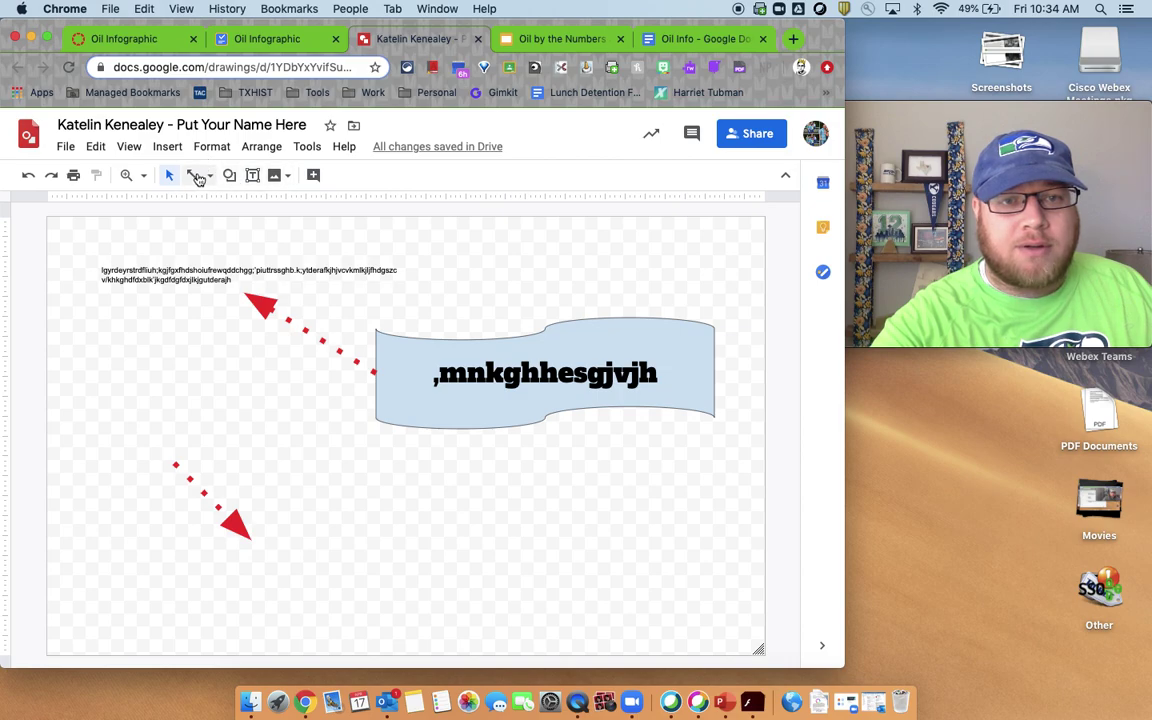
click(235, 527)
key(BackSpace)
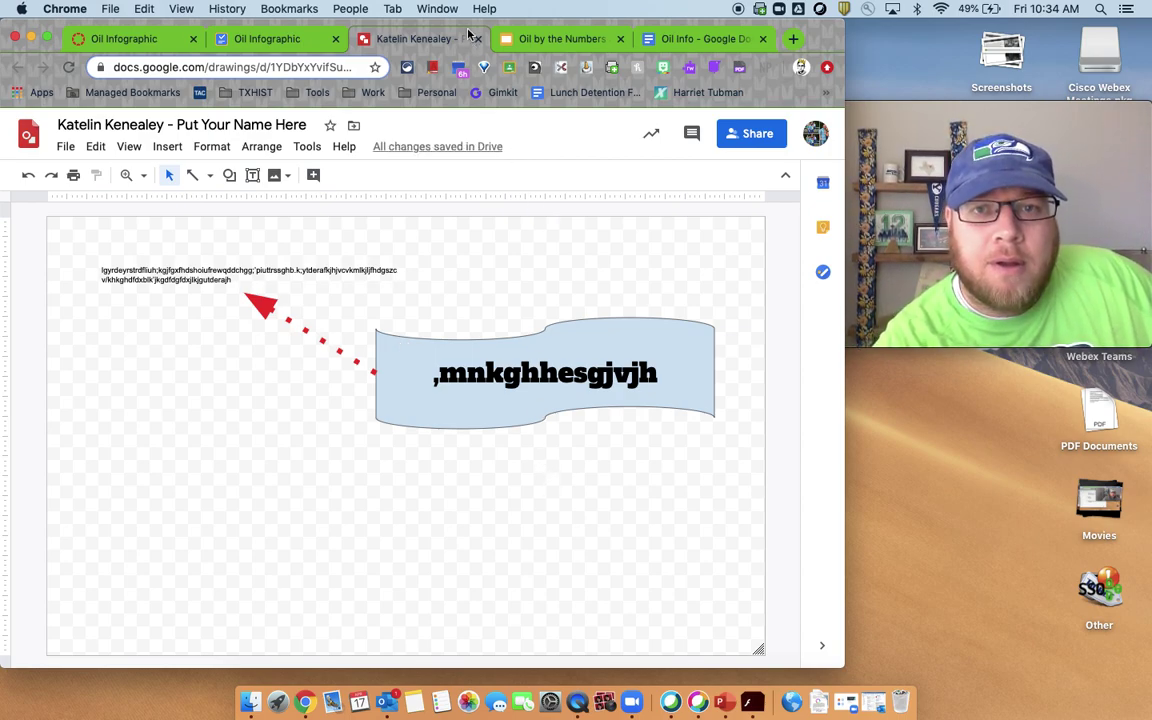
click(532, 37)
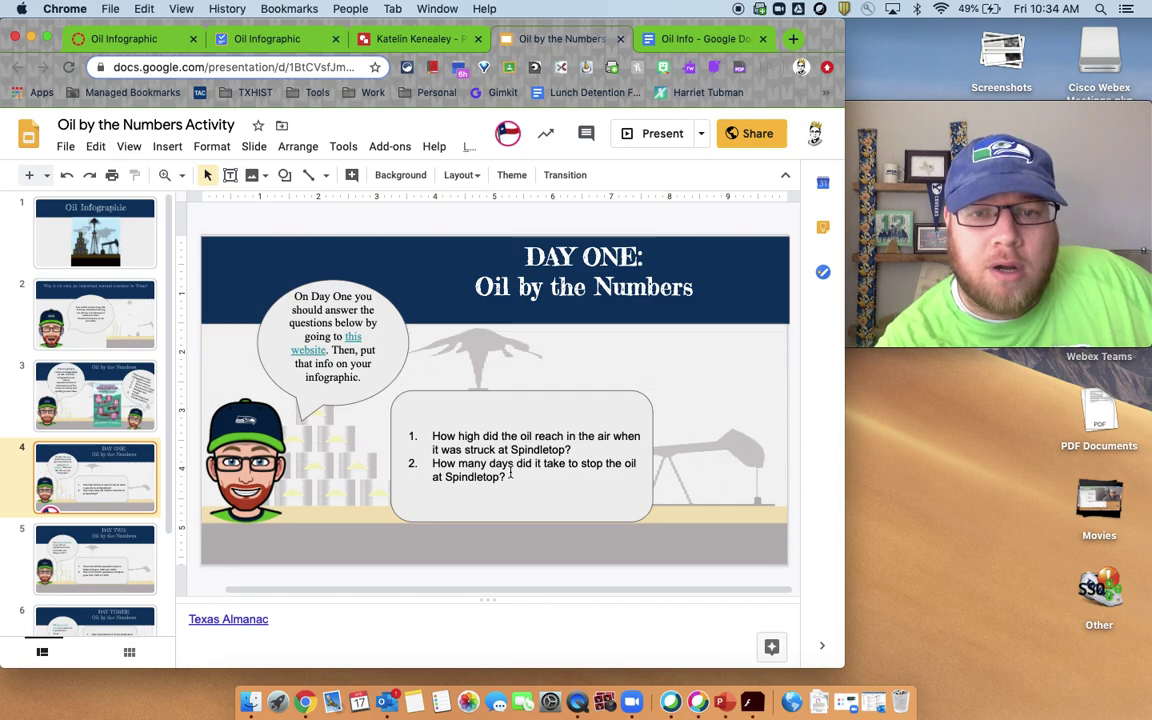
drag(511, 474, 437, 432)
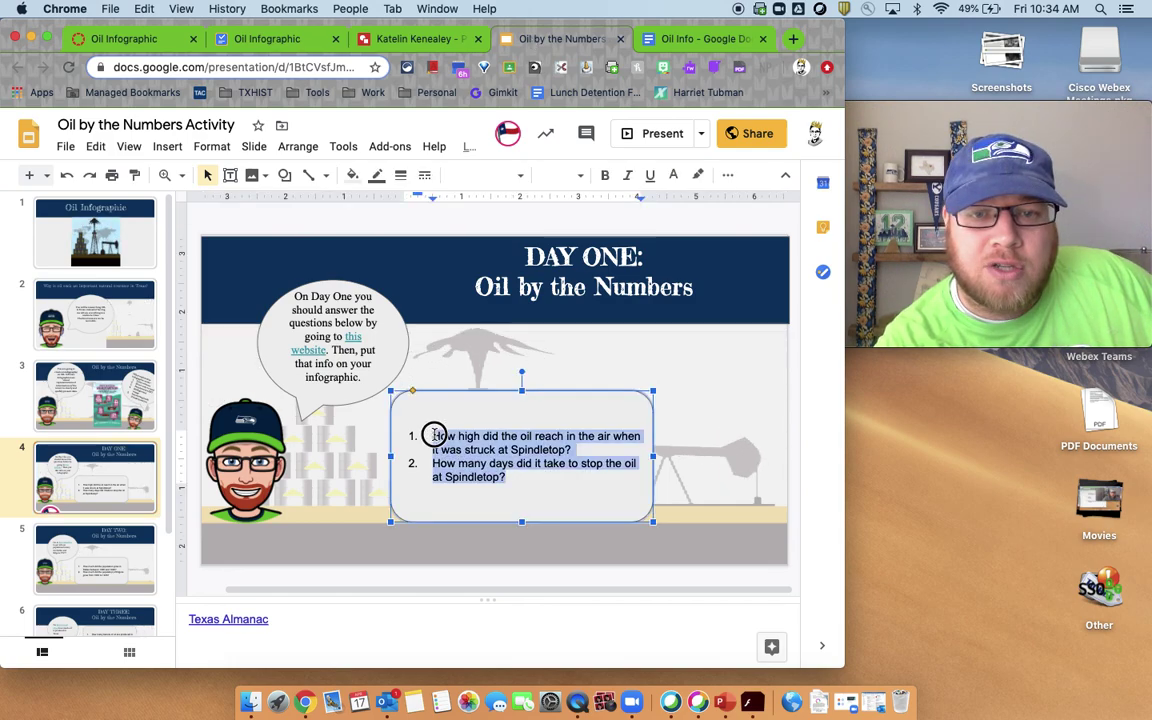
click(521, 477)
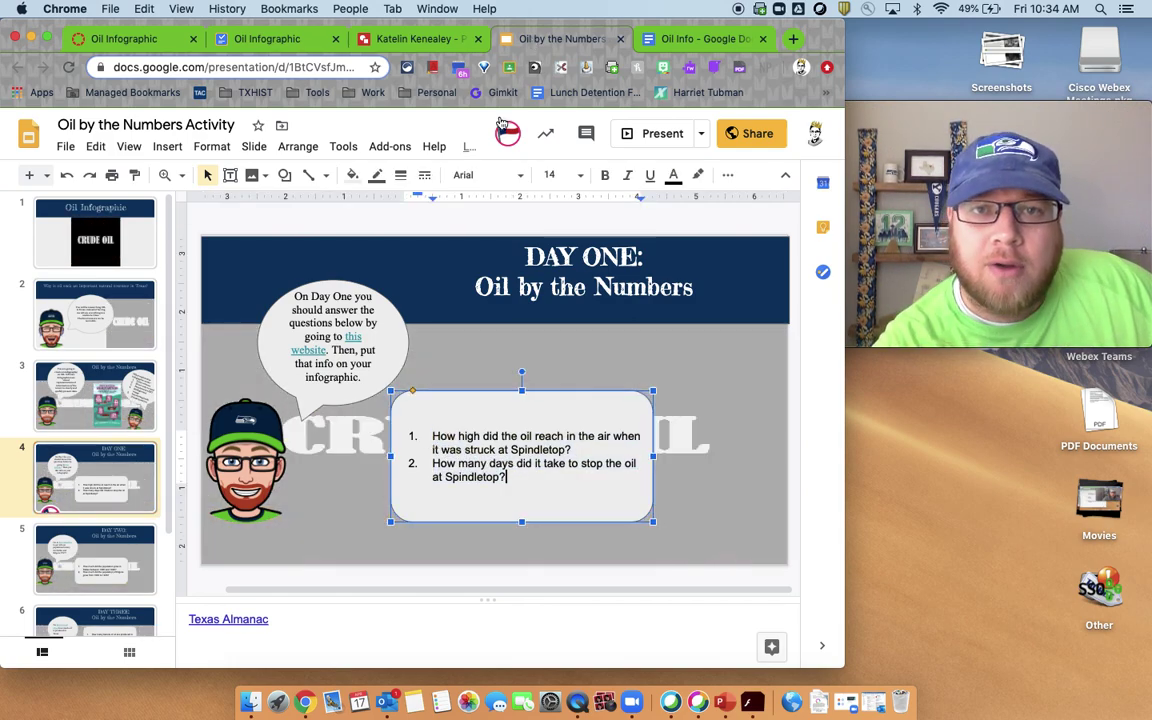
click(392, 38)
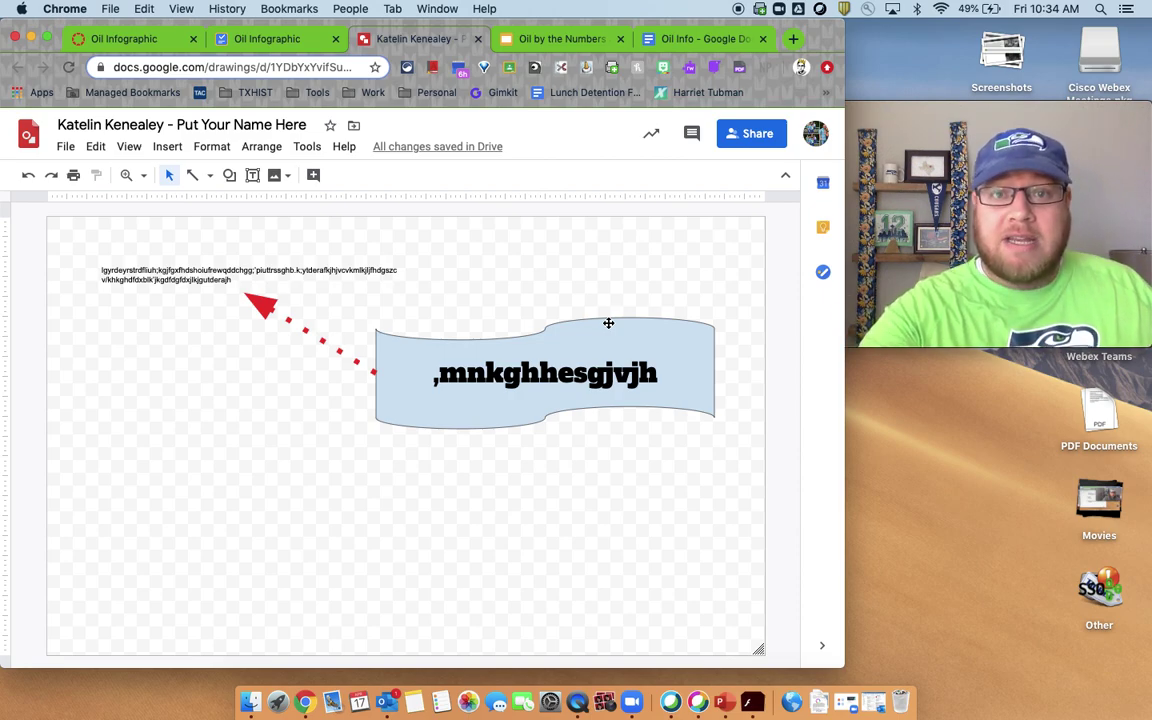
Step: Insert a black-and-white '100' image from a web search, then delete it
click(274, 176)
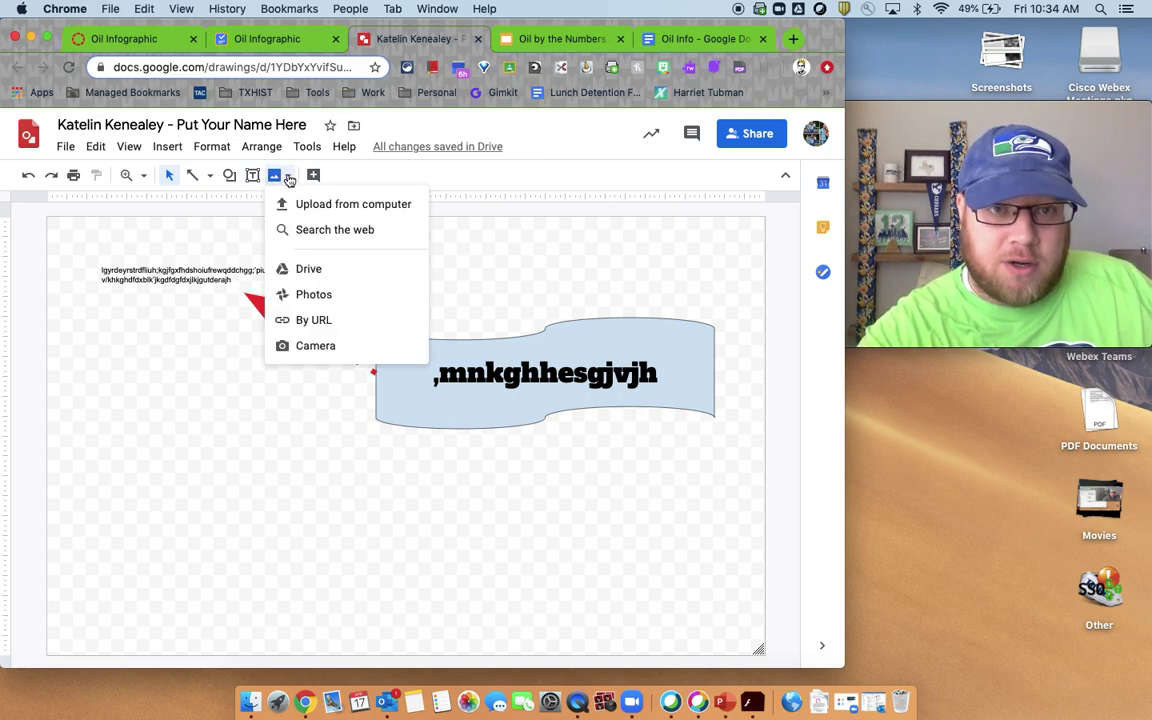
click(304, 229)
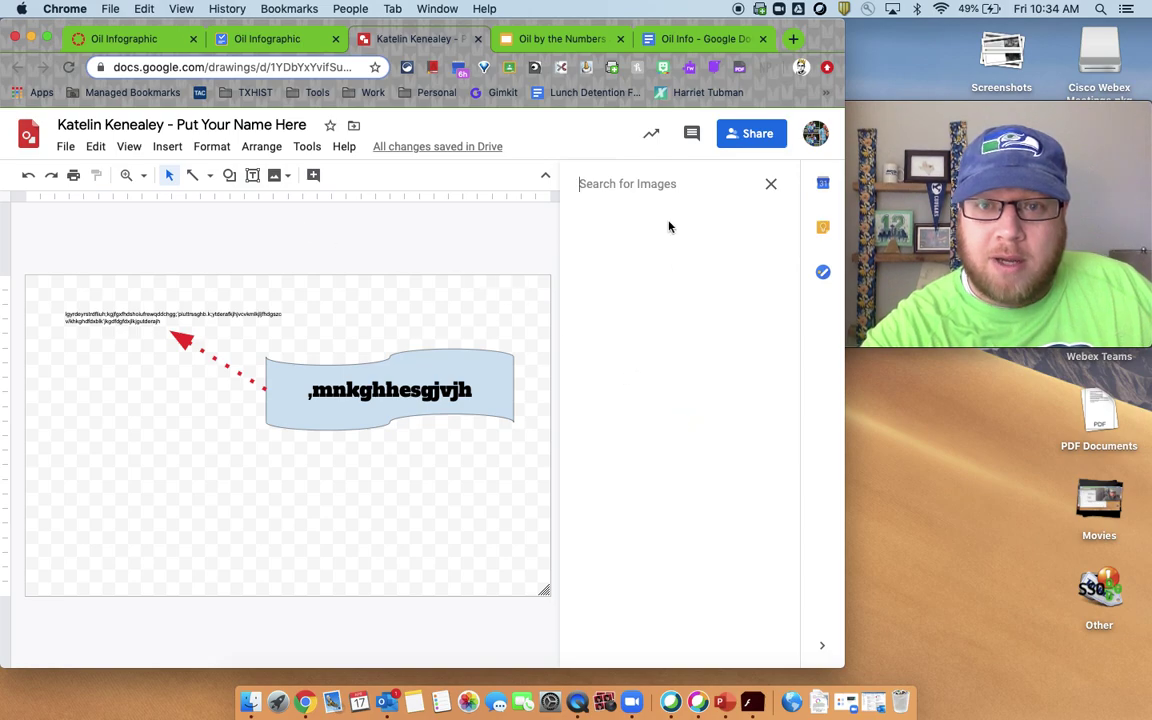
text(100)
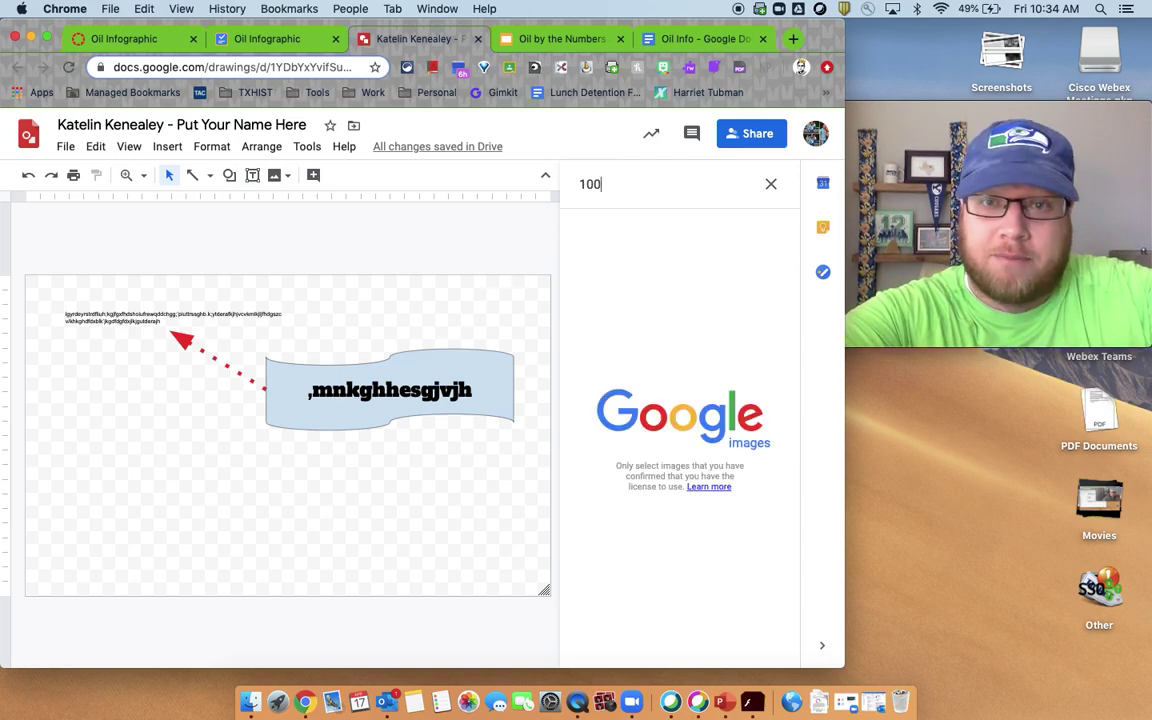
key(Return)
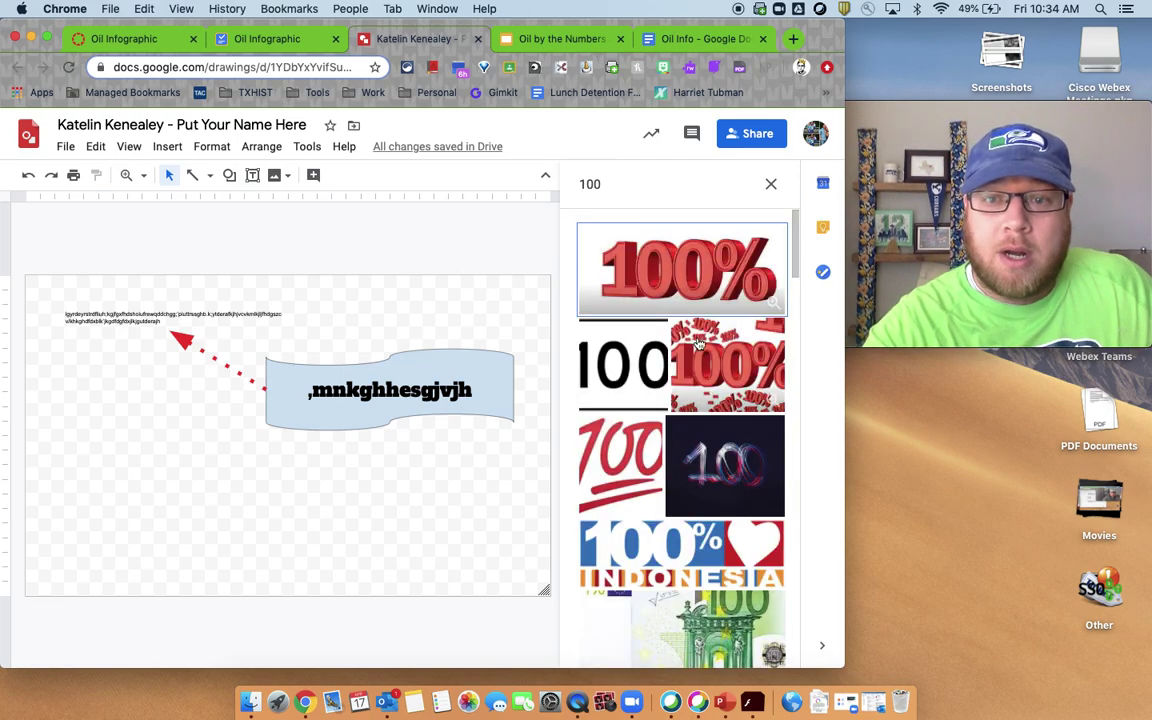
drag(610, 360, 180, 406)
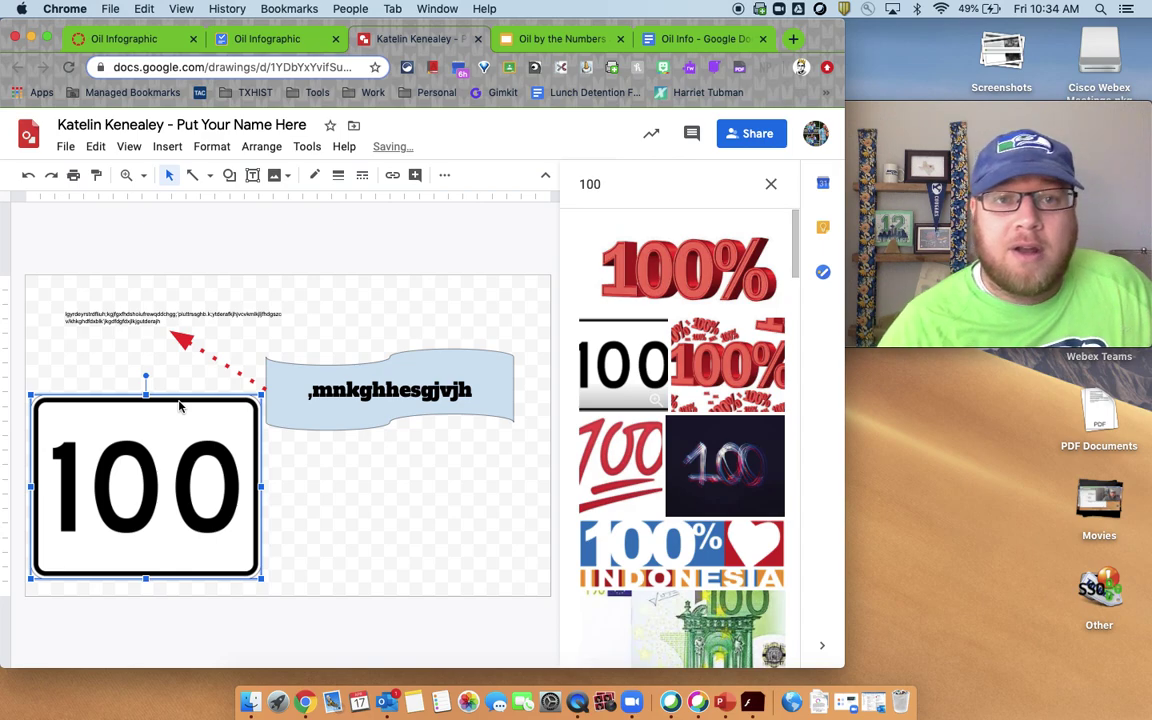
key(Delete)
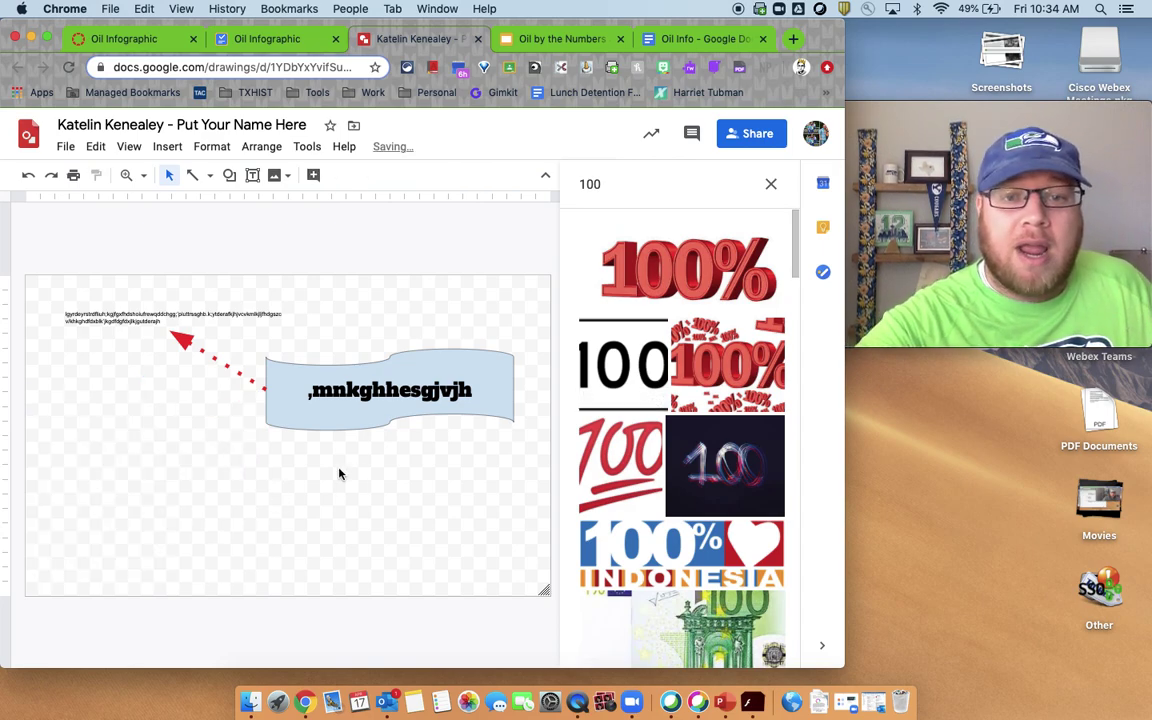
Step: Delete the text box, arrow and banner together and close the image search panel
drag(340, 455, 136, 307)
key(Delete)
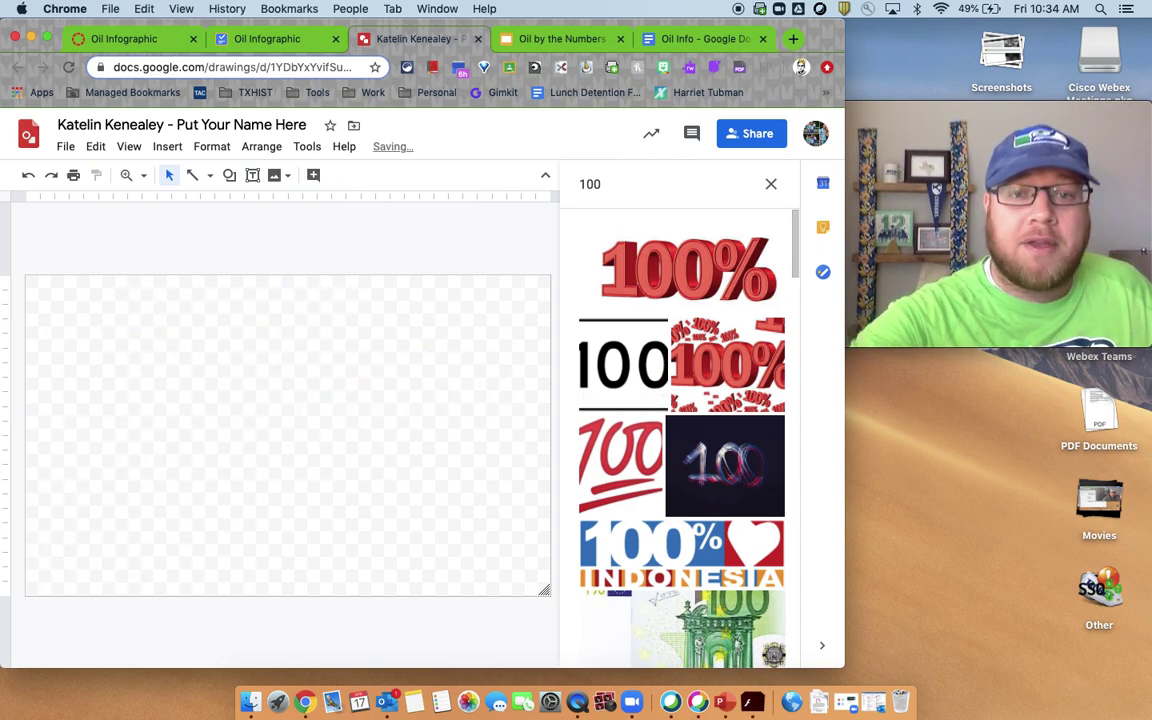
click(771, 188)
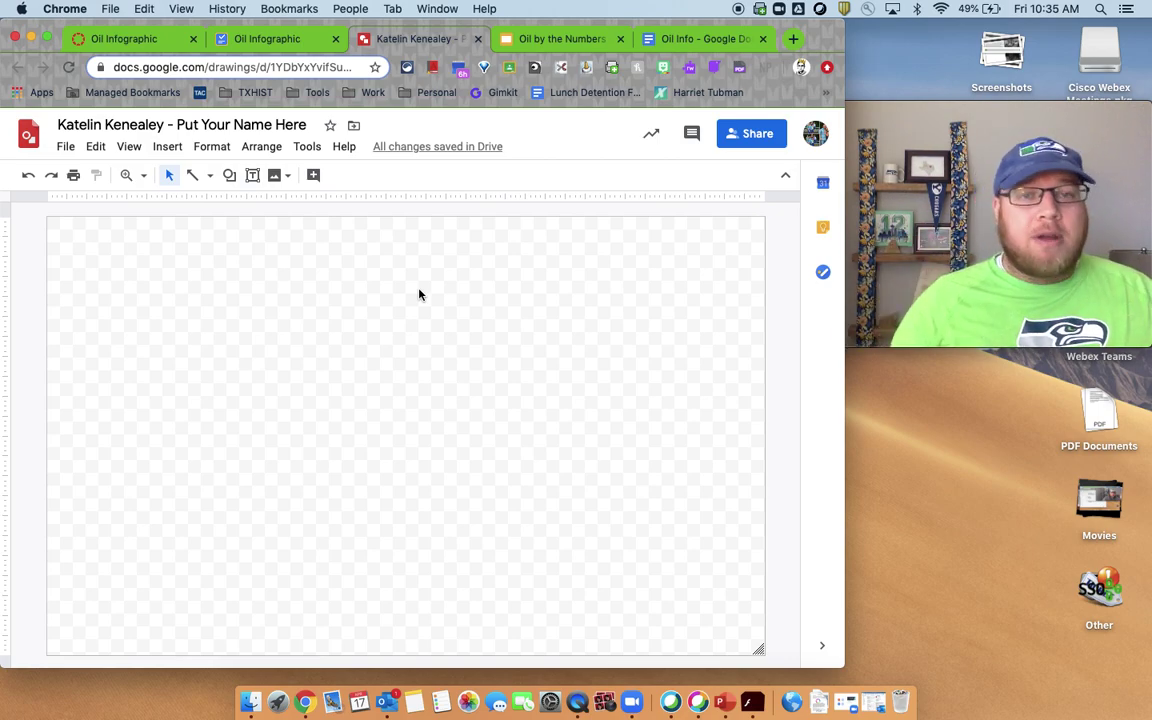
Step: Browse the Oil by the Numbers slides to the last one, return to slide 2, and close the drawing tab
click(535, 38)
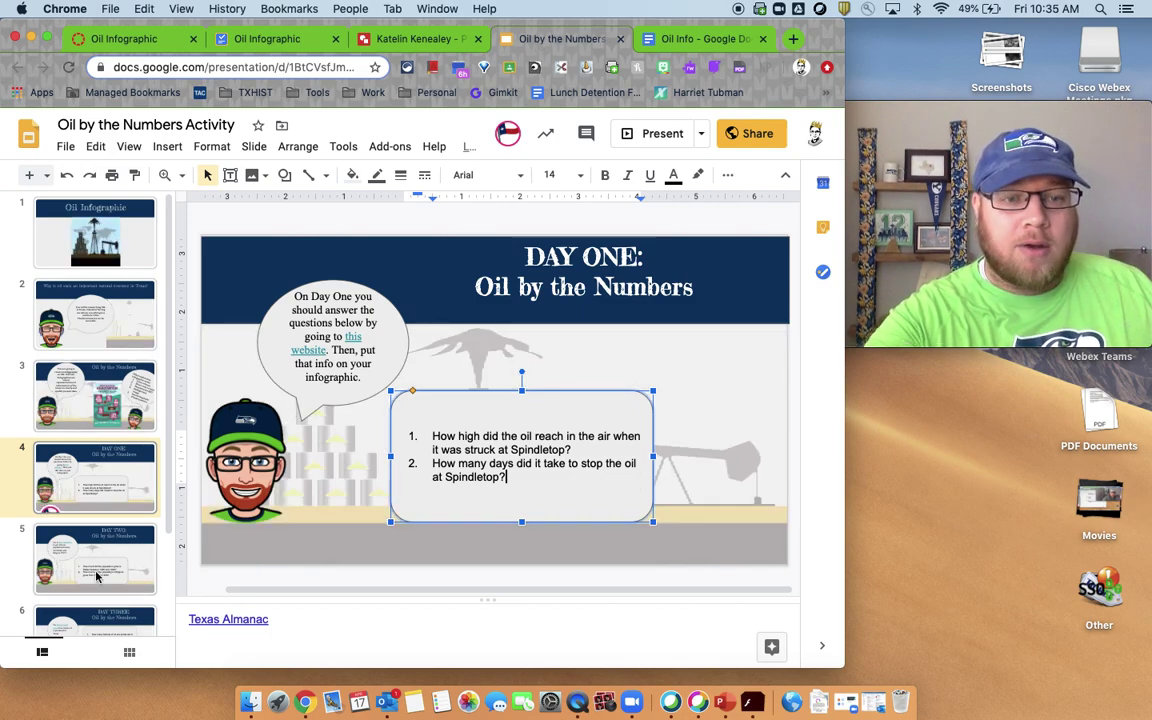
click(97, 576)
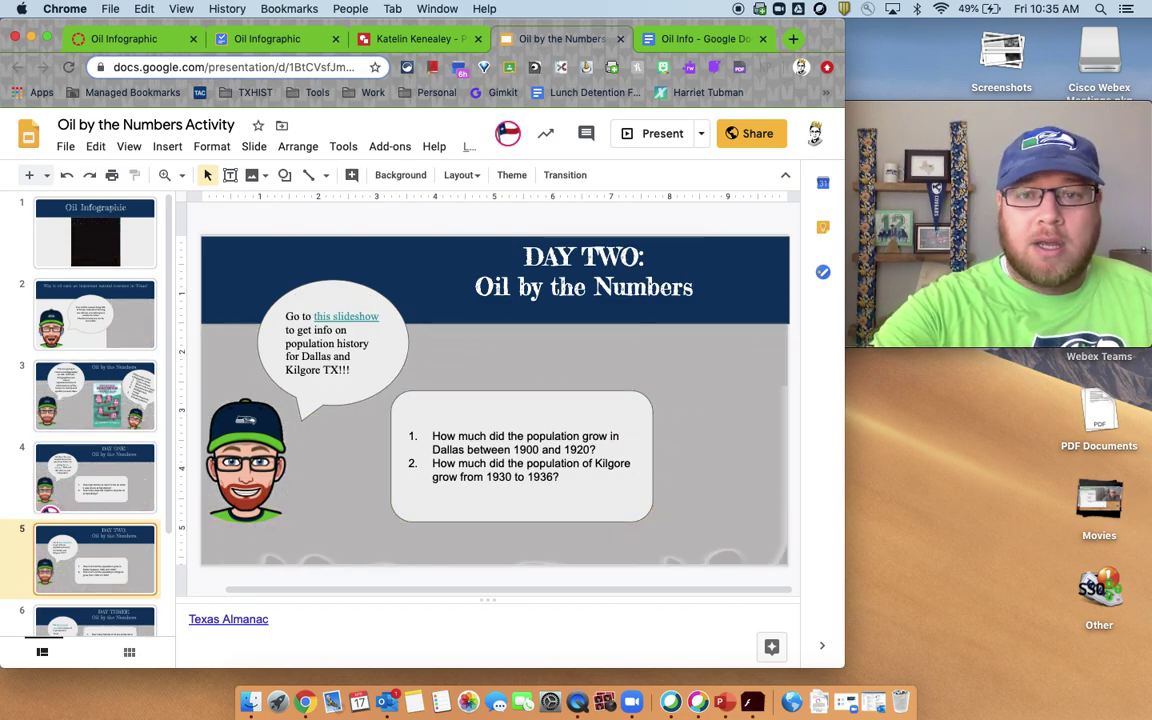
key(Down)
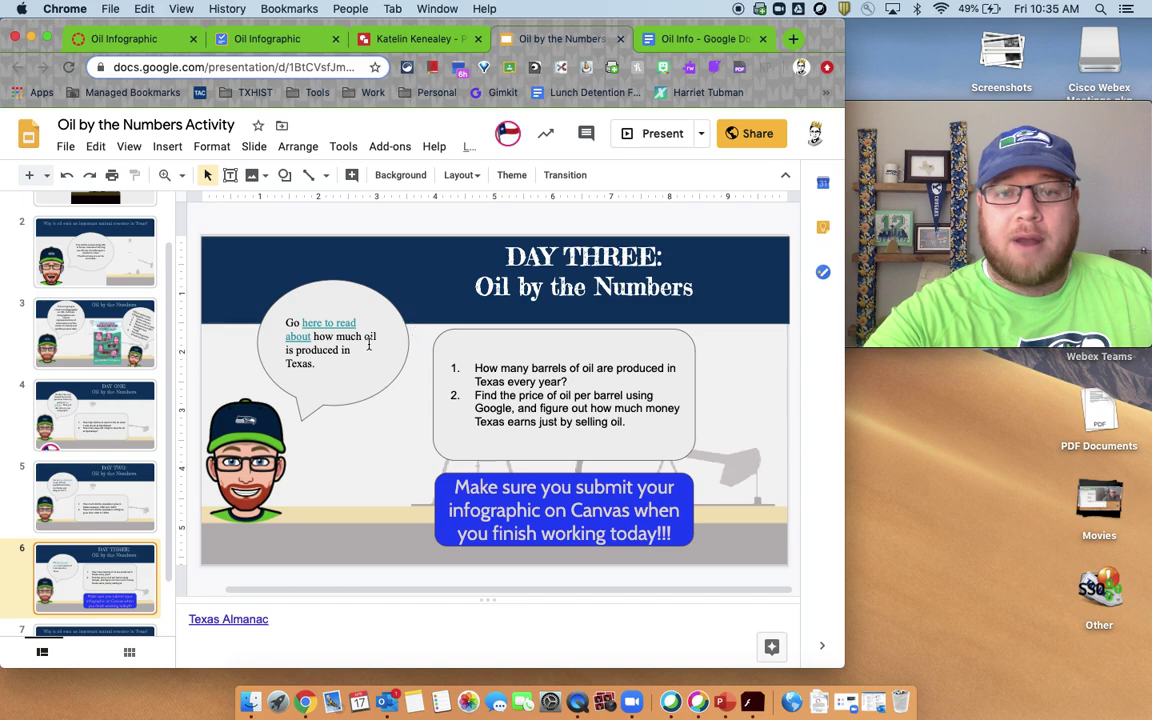
key(Down)
key(Up)
key(Up)
key(Up)
key(Up)
key(Up)
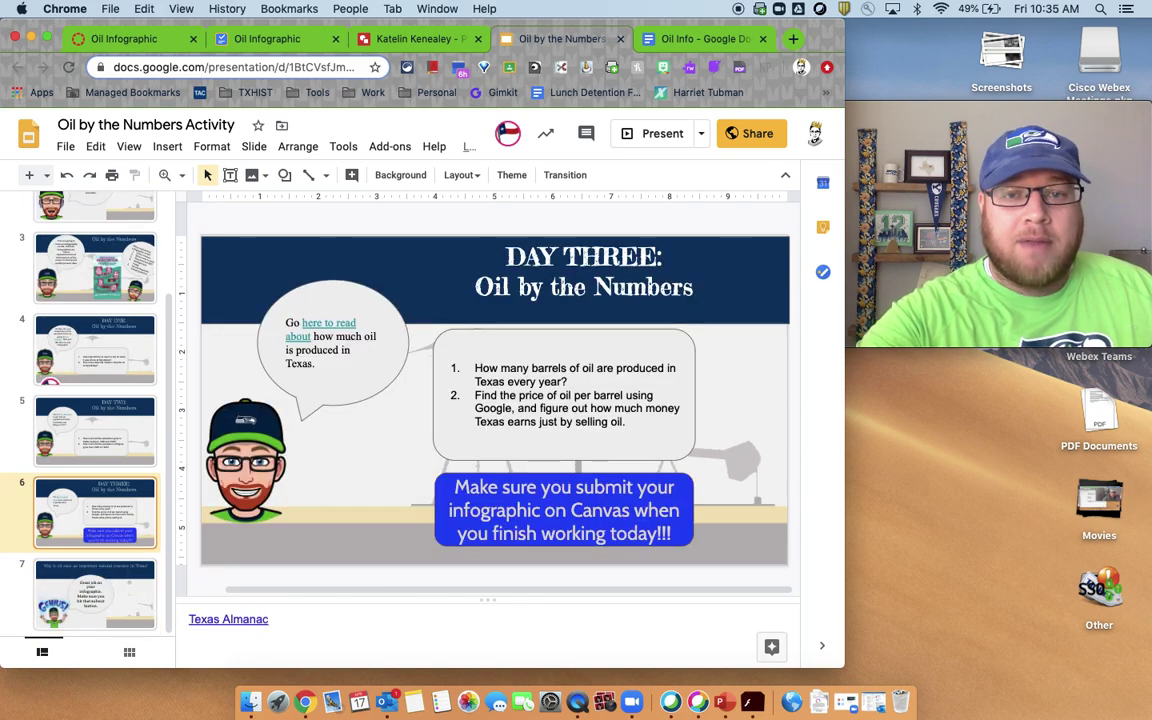
click(393, 41)
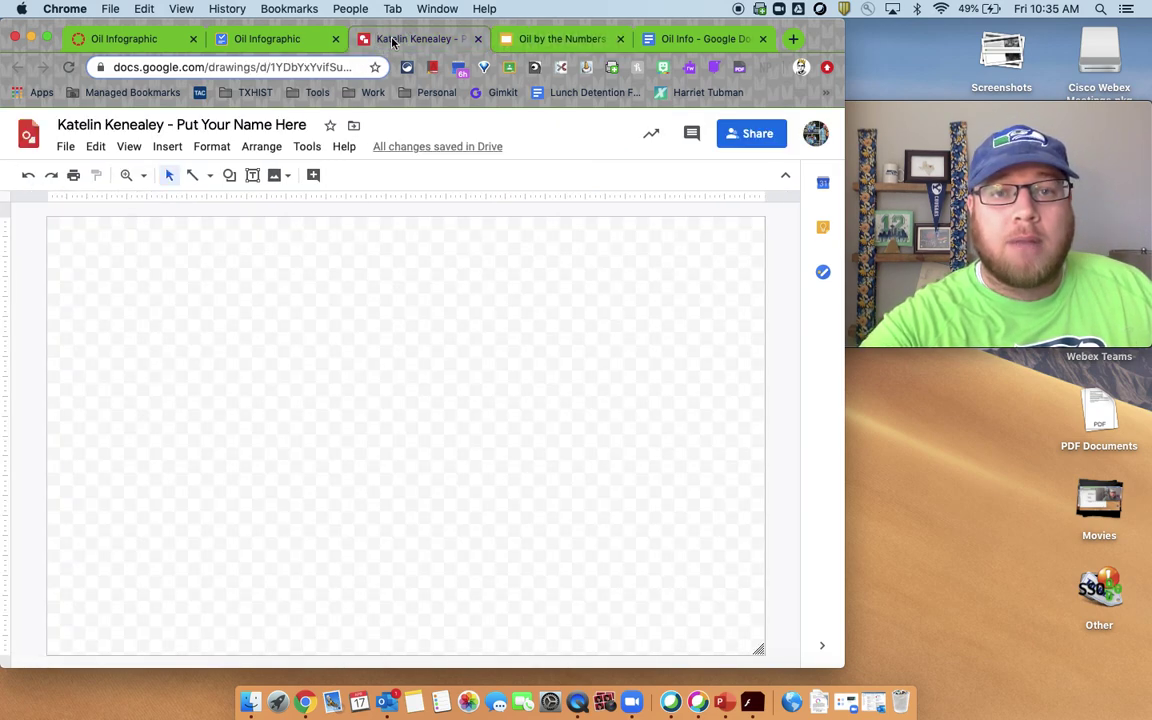
click(479, 40)
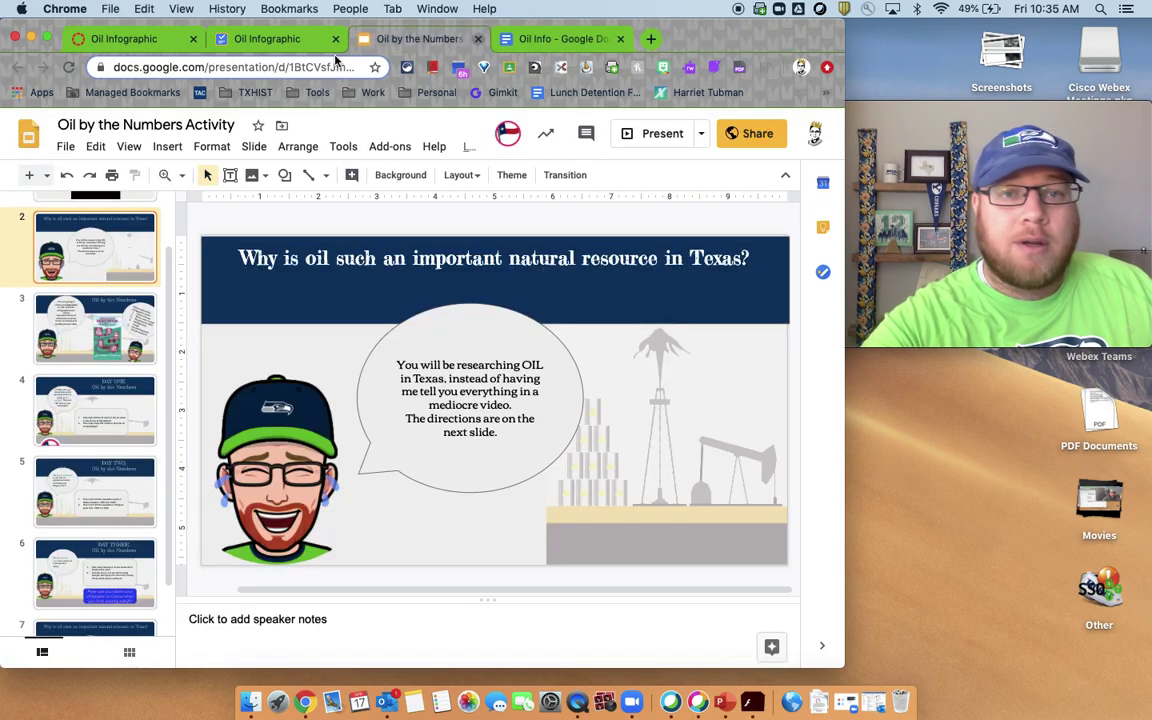
Step: Switch to the second Oil Infographic tab showing the Google Assignments page
click(306, 39)
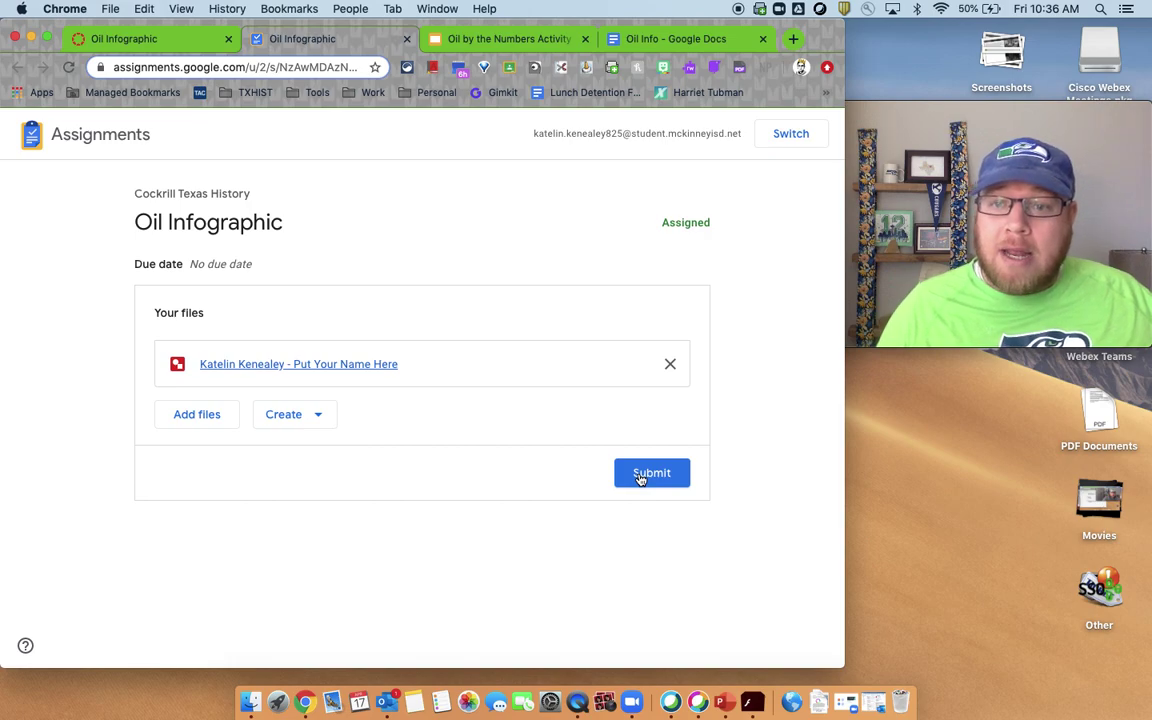
Step: Submit the Oil Infographic work and confirm in the Submit your work? dialog
click(641, 476)
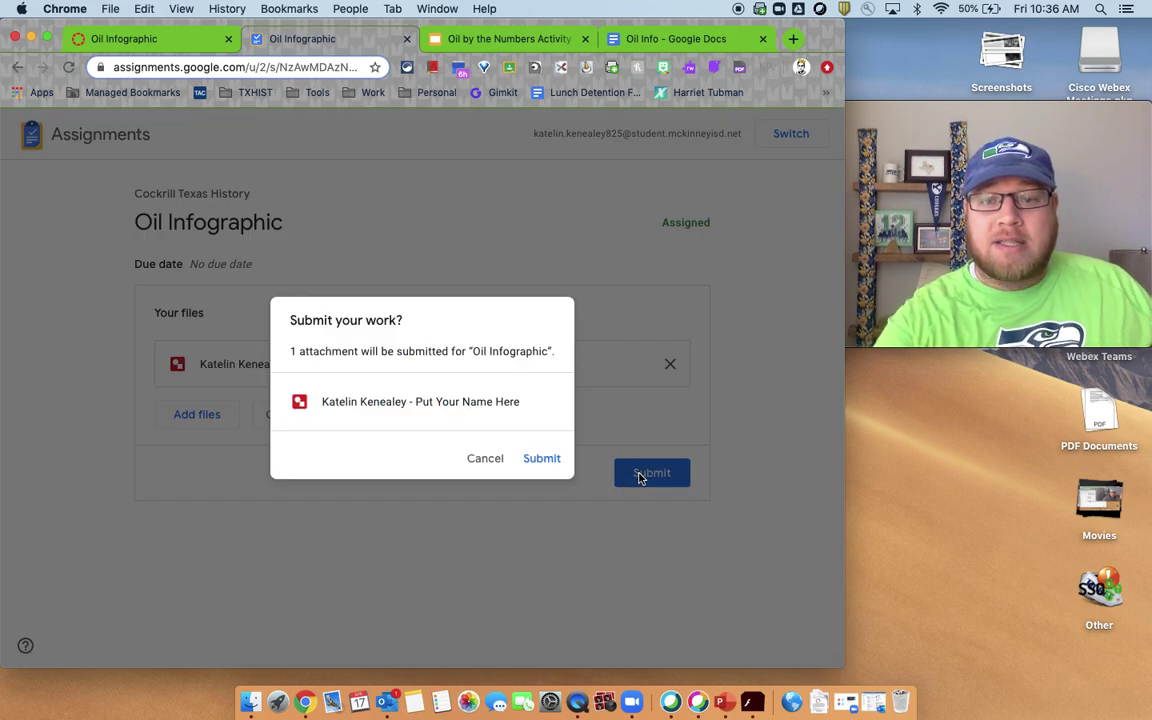
click(541, 458)
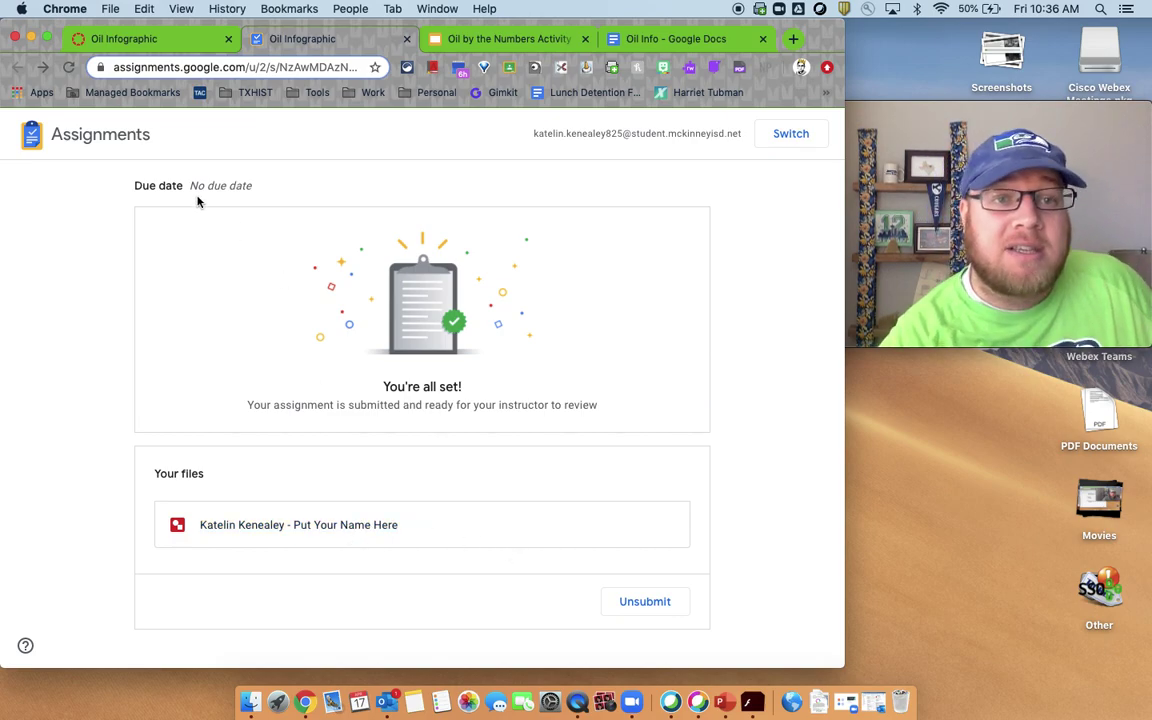
click(152, 38)
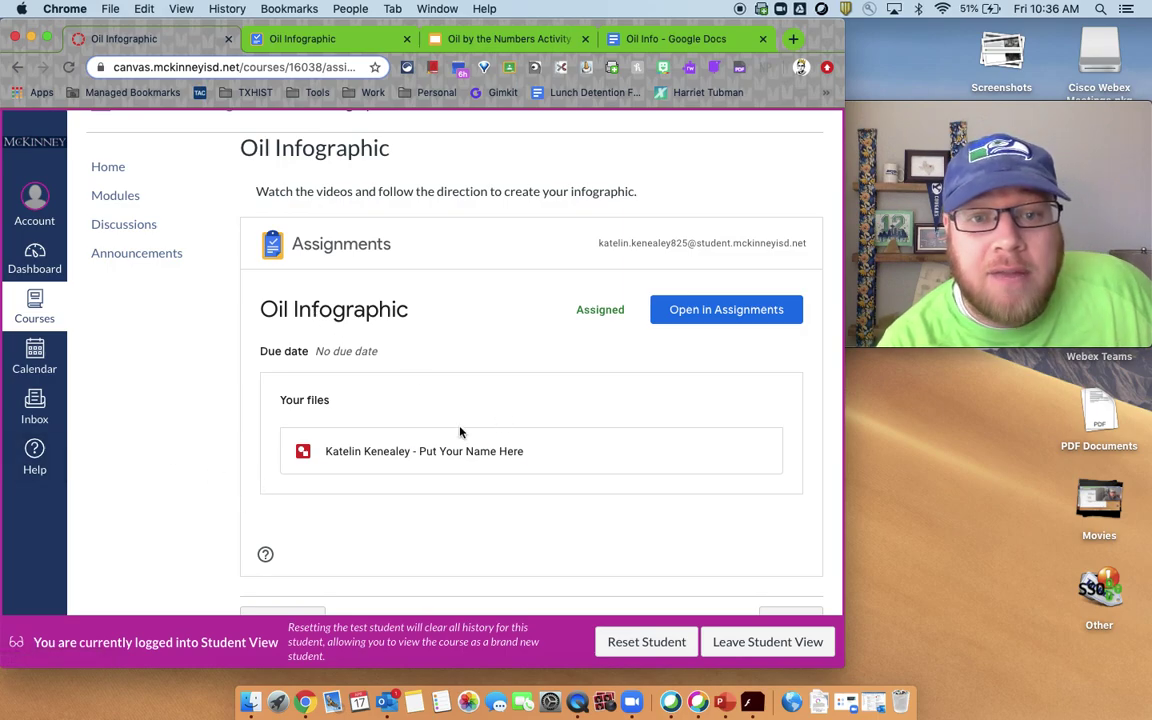
click(295, 40)
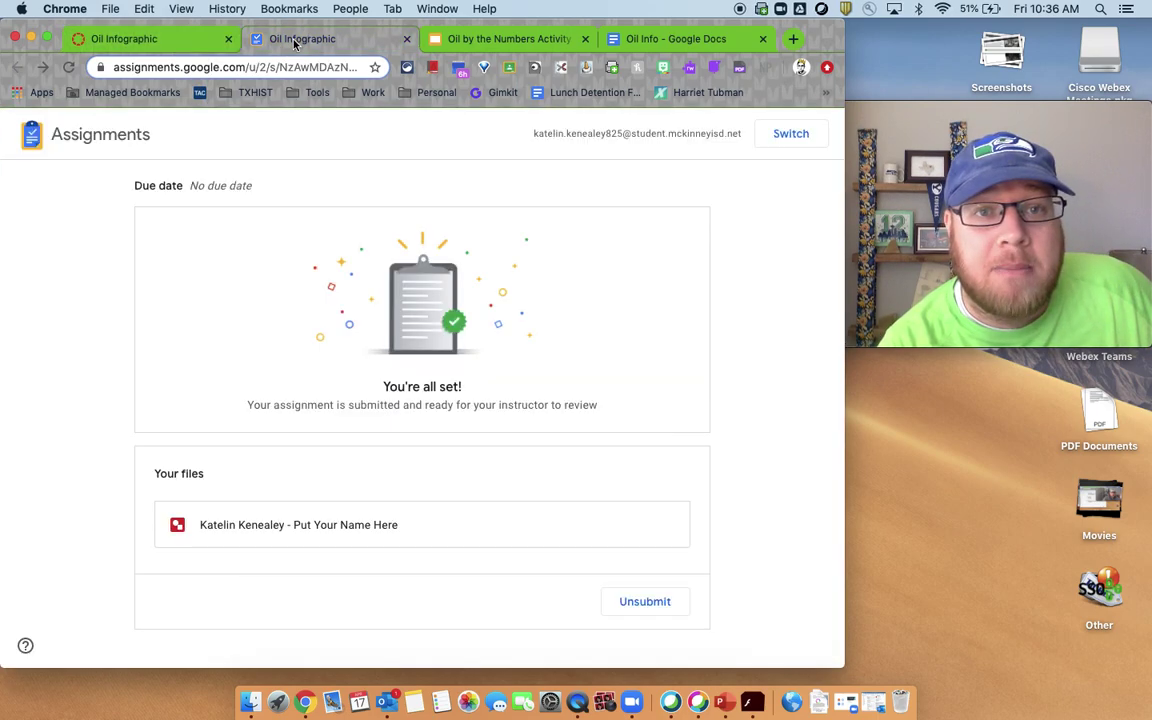
Step: Unsubmit the Oil Infographic, confirm it, and open the attached drawing file
click(645, 603)
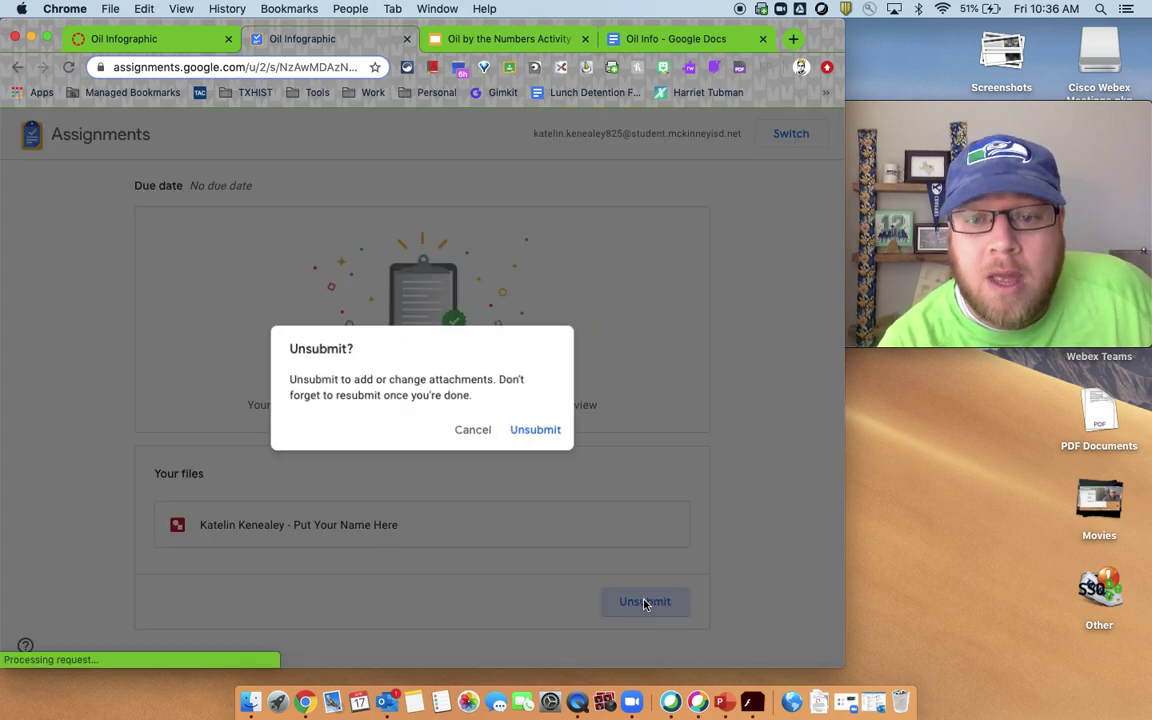
click(541, 429)
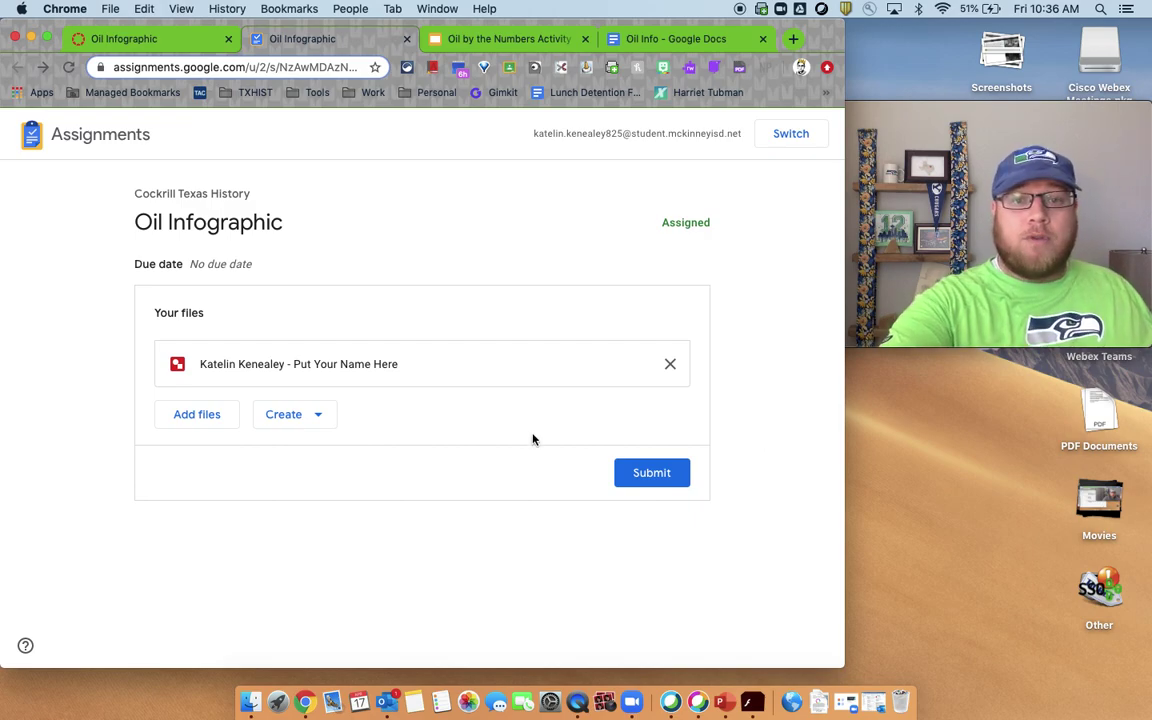
click(300, 364)
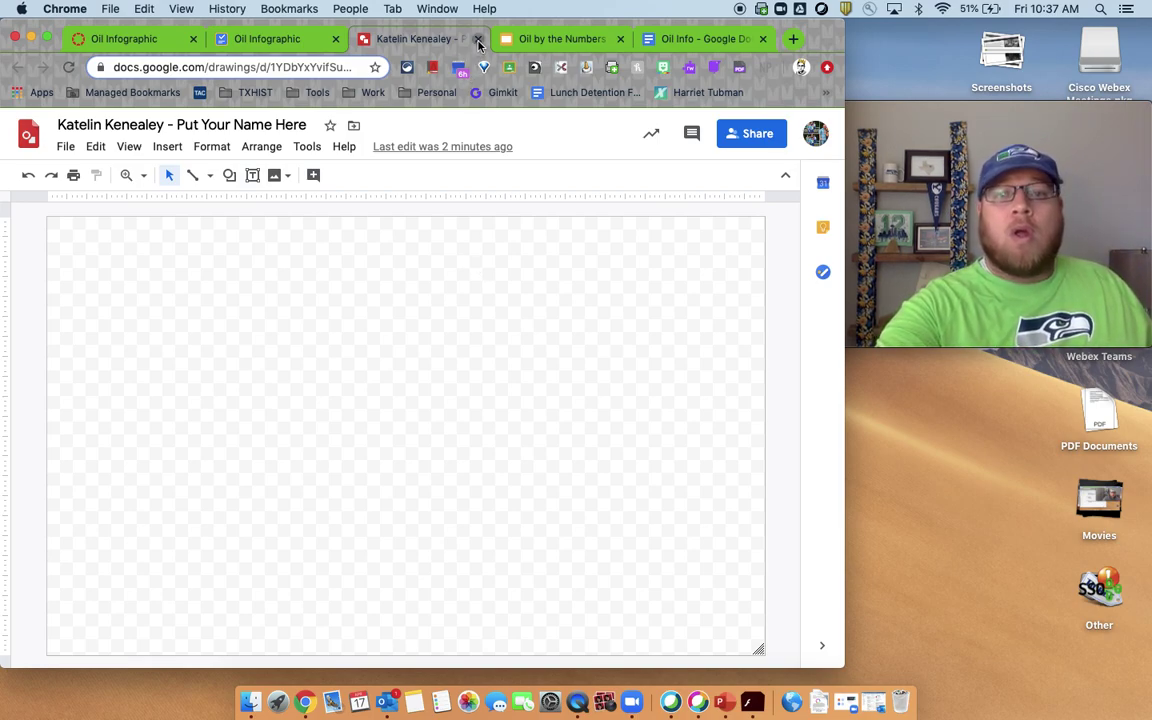
Step: Close the drawing and Google Assignments tabs, then switch to the Oil Info document
click(478, 40)
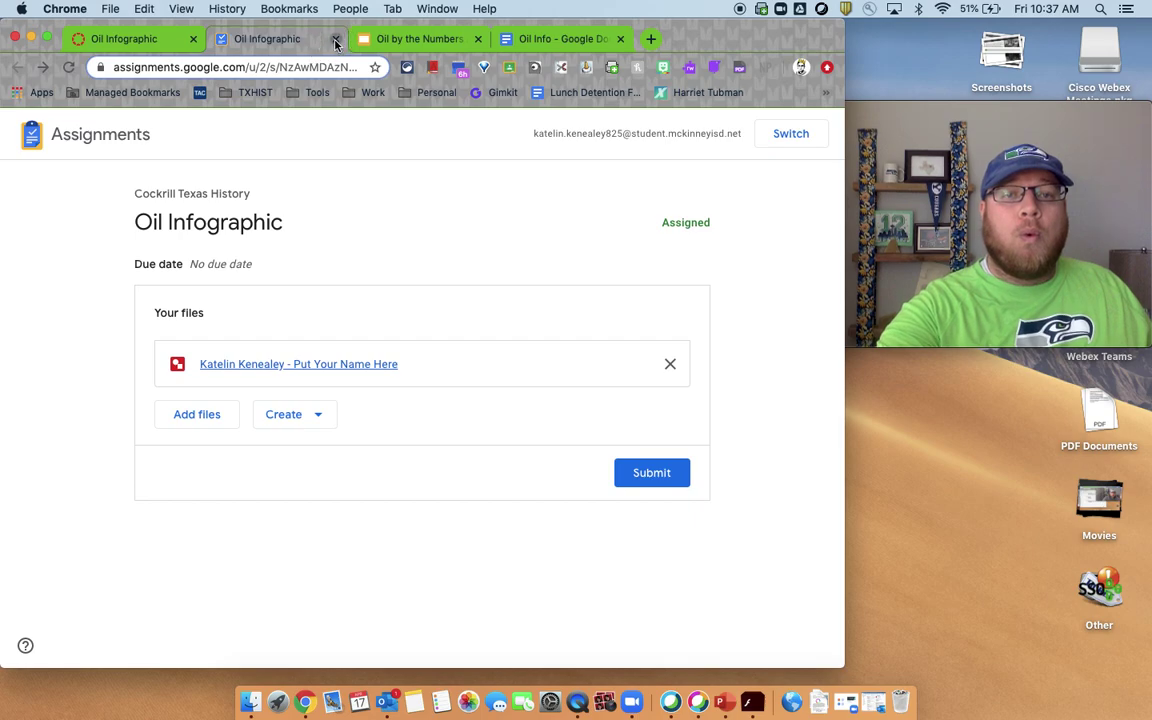
click(335, 40)
click(172, 42)
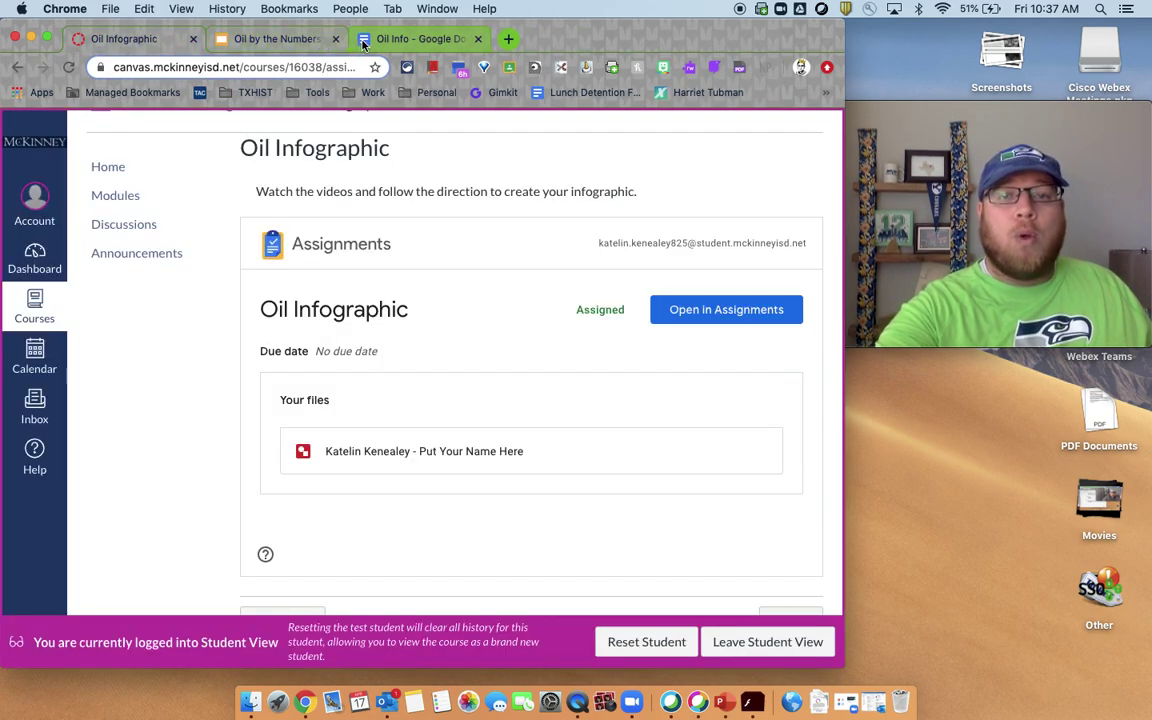
click(400, 38)
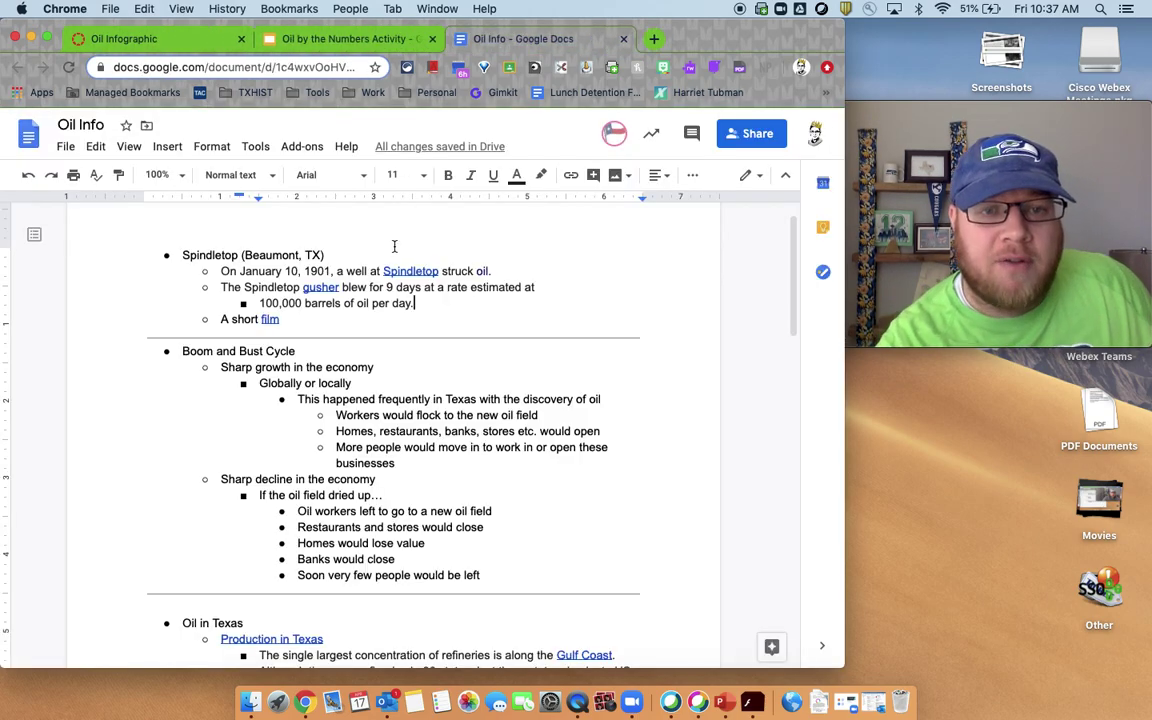